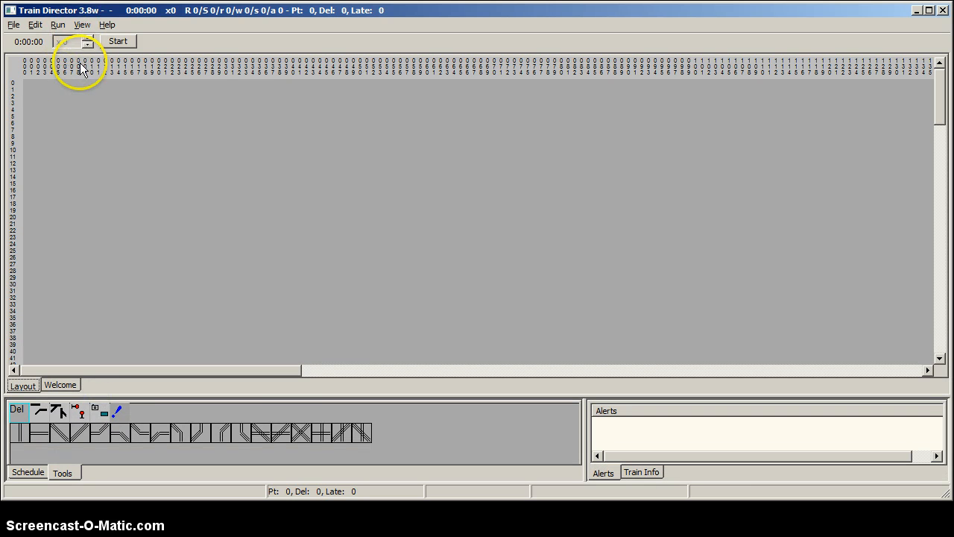
# Hide the coordinate bars and show them again.
pyautogui.click(82, 25)
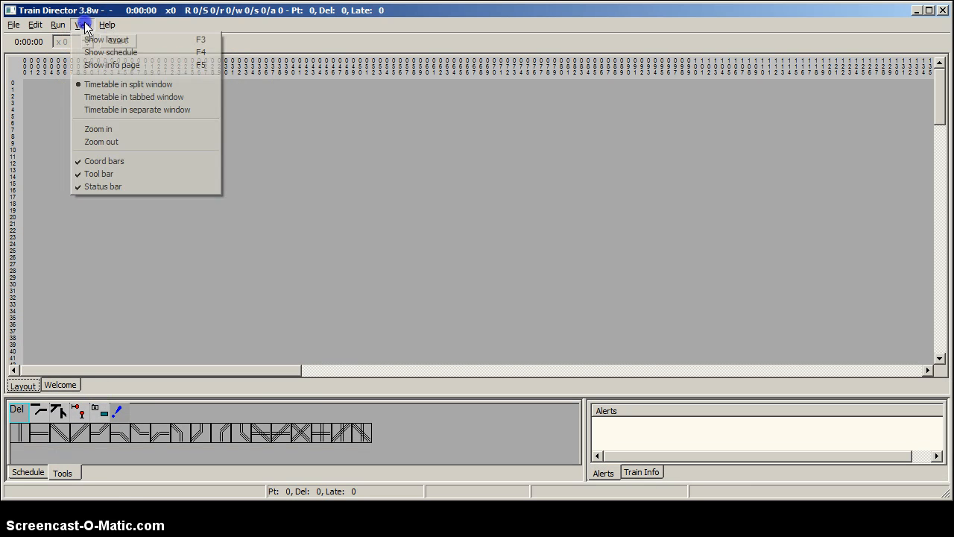
pyautogui.click(142, 161)
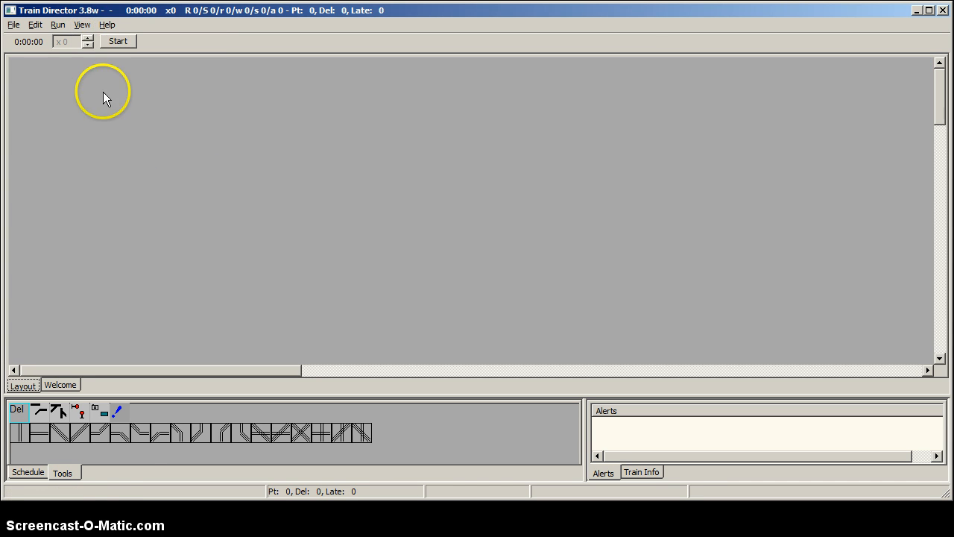
pyautogui.click(83, 24)
pyautogui.click(124, 163)
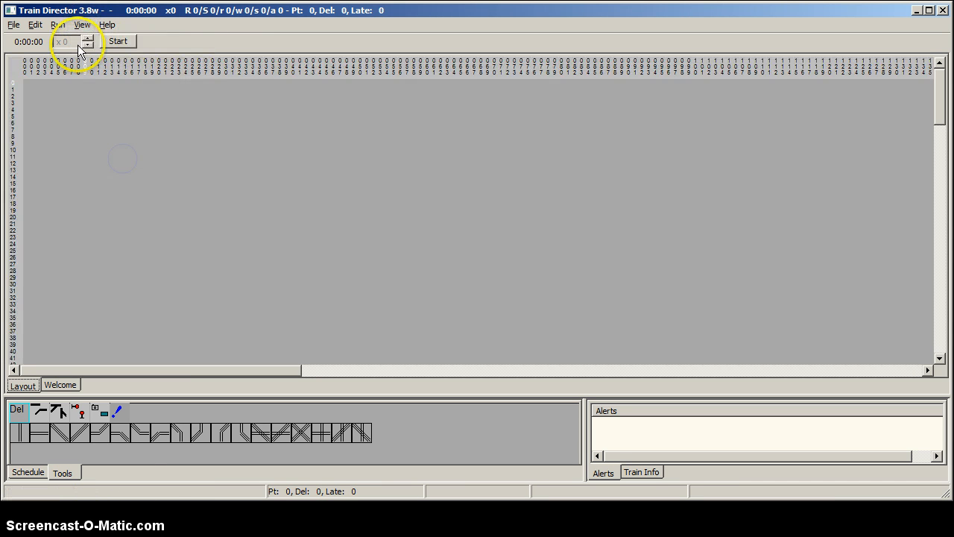
# Zoom in on the layout and enable the Show grid preference.
pyautogui.click(82, 25)
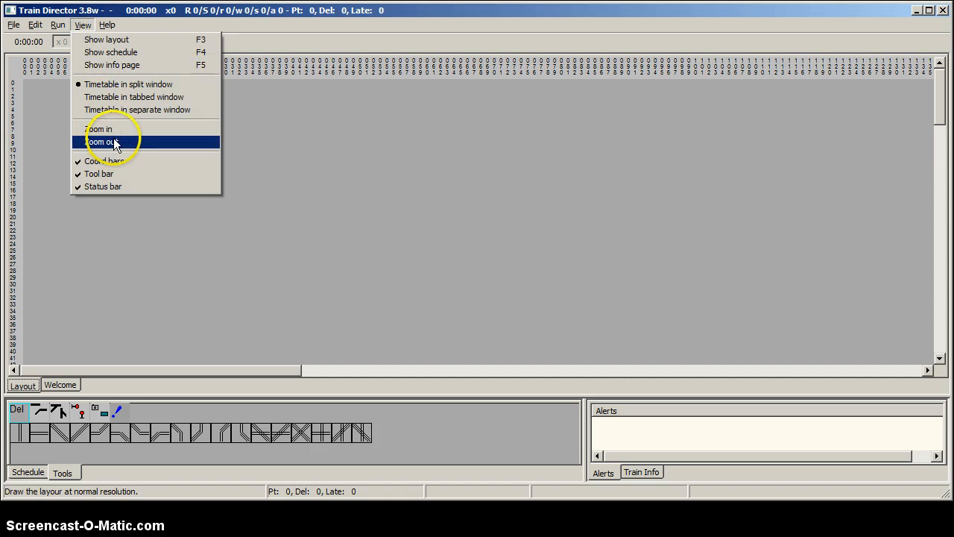
pyautogui.click(113, 132)
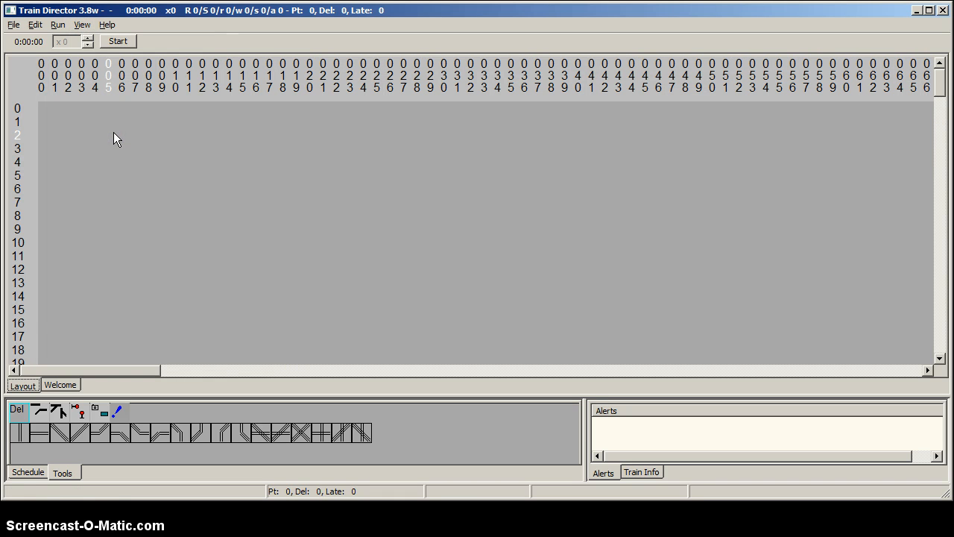
pyautogui.click(37, 26)
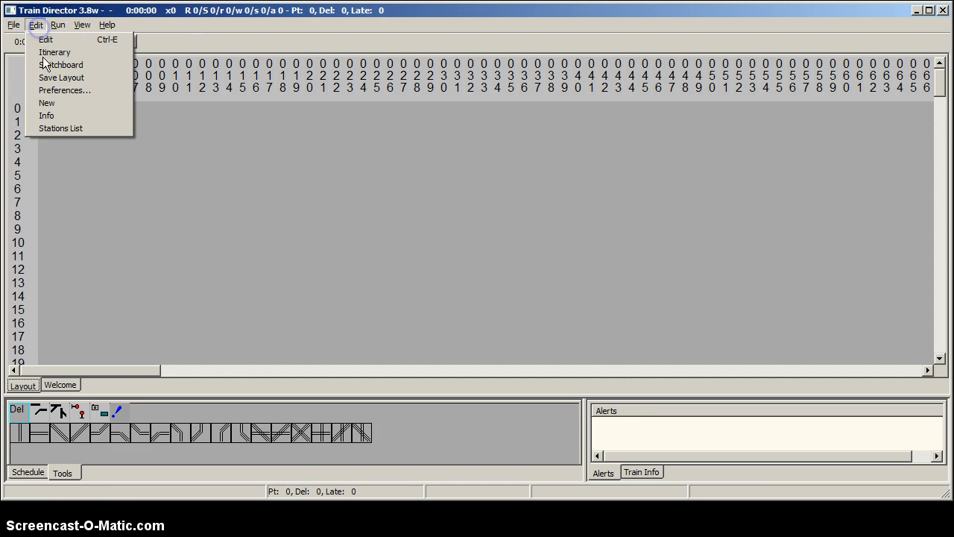
pyautogui.click(47, 88)
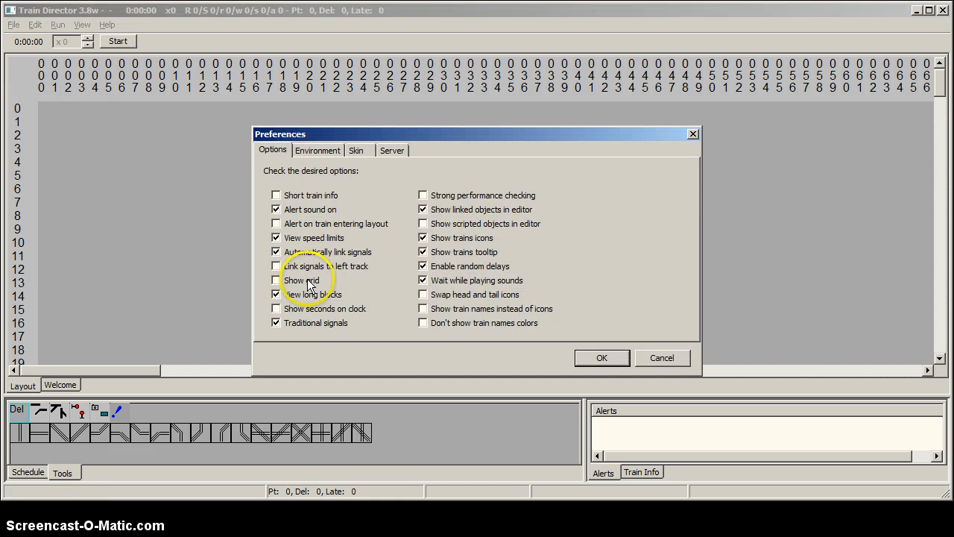
pyautogui.click(277, 280)
pyautogui.click(591, 357)
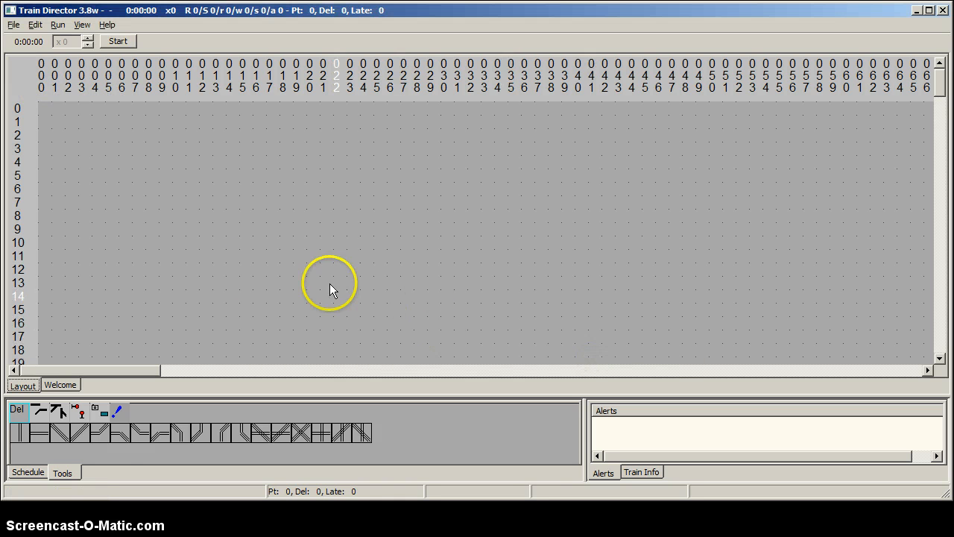
# Draw a five-cell horizontal track from 6,7 to 10,7 and set the first speeds of cell 6,7 to 100/80/60.
pyautogui.click(40, 430)
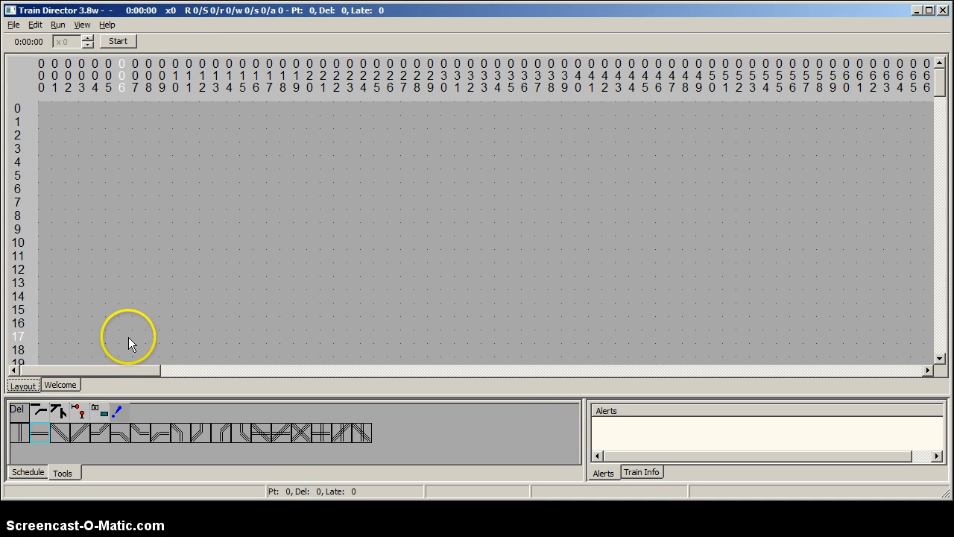
pyautogui.moveTo(122, 200); pyautogui.dragTo(179, 201)
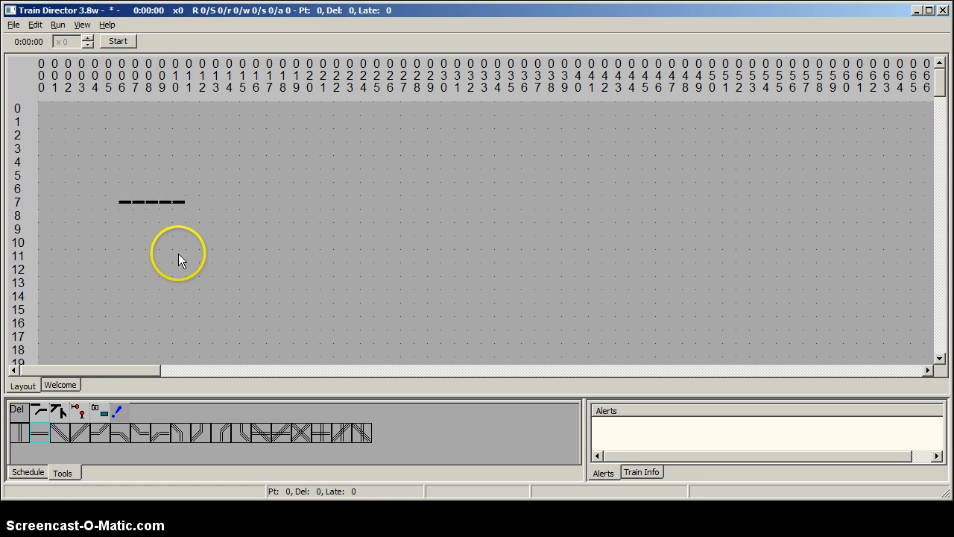
pyautogui.rightClick(124, 203)
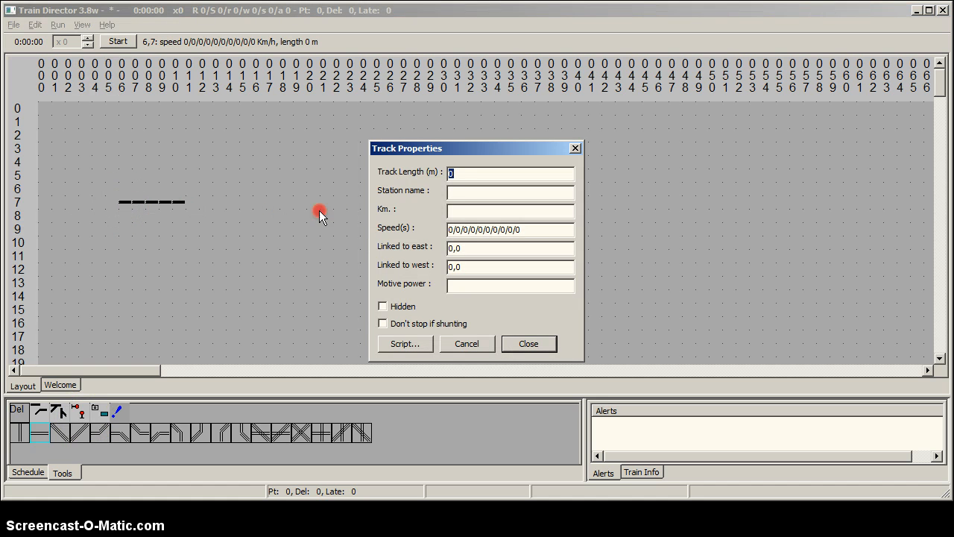
pyautogui.click(449, 229)
pyautogui.write('100/')
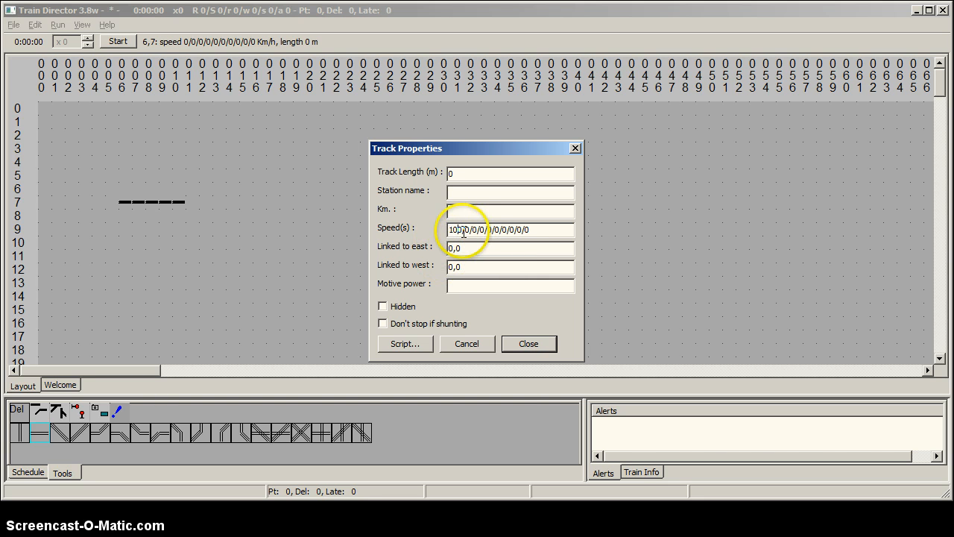
pyautogui.write('80/')
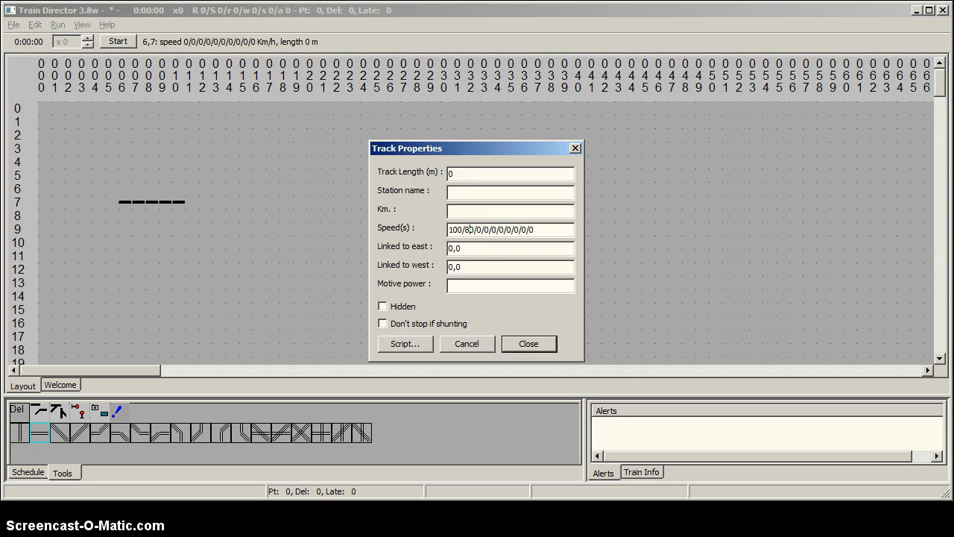
pyautogui.write('6')
pyautogui.click(531, 345)
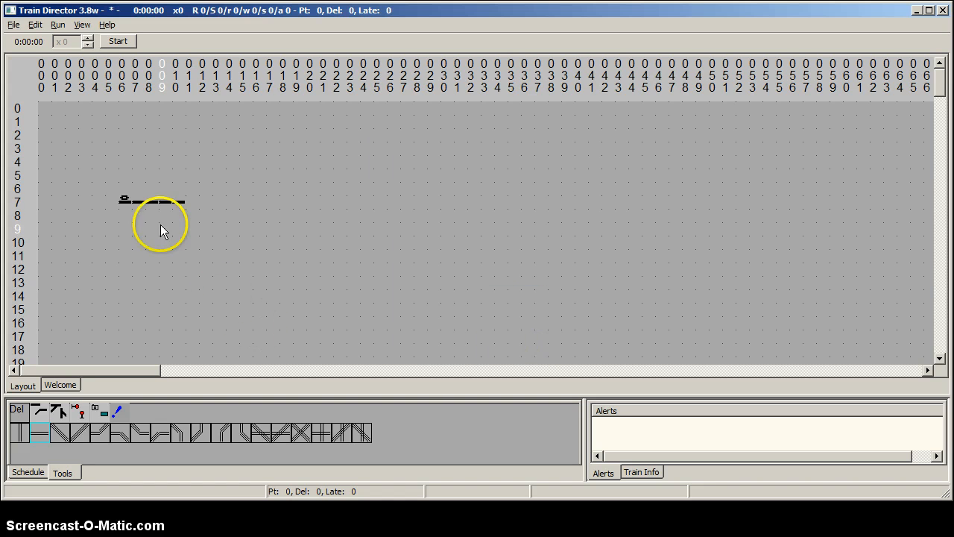
# Set the track length of cell 7,7 to 500 m.
pyautogui.rightClick(139, 203)
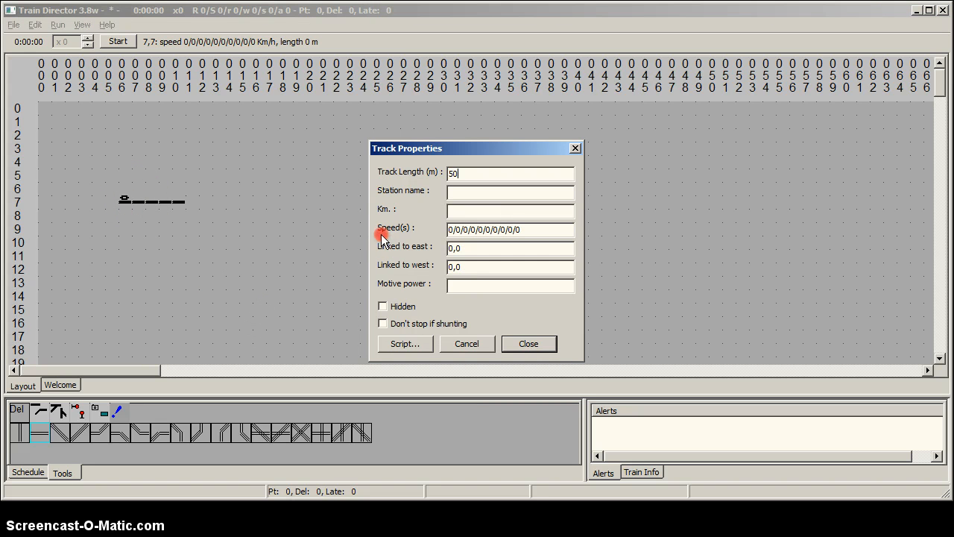
pyautogui.write('0')
pyautogui.click(511, 345)
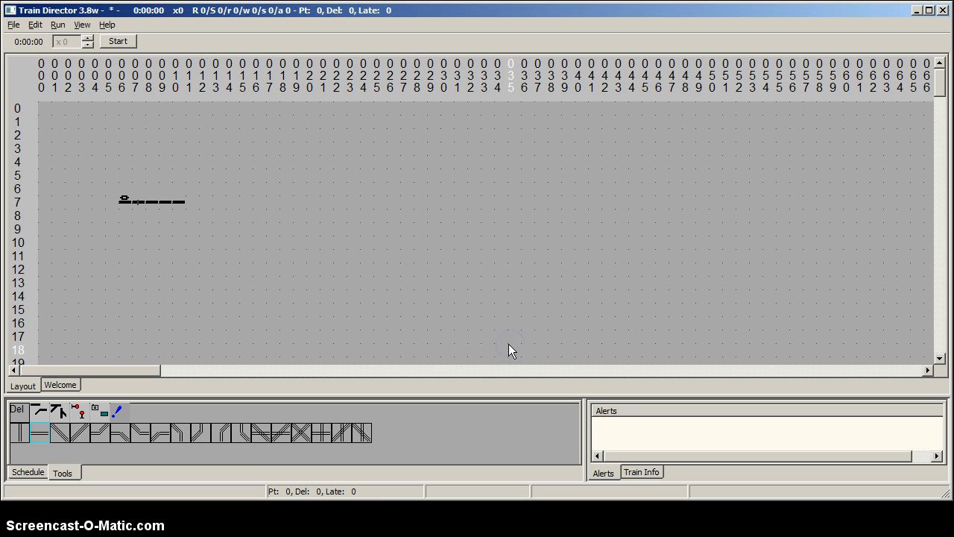
# Place a single-light horizontal signal facing right at 8,6, just above the track.
pyautogui.click(82, 411)
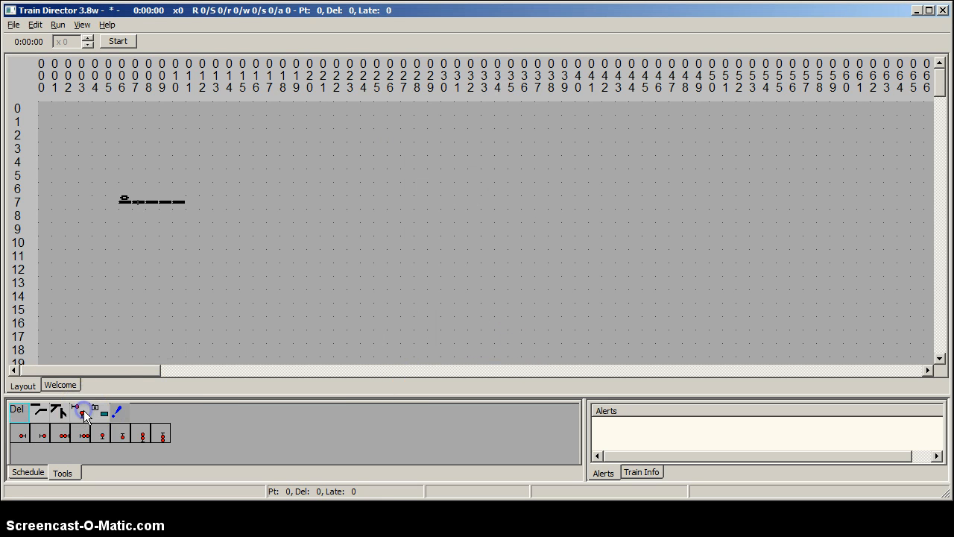
pyautogui.click(43, 434)
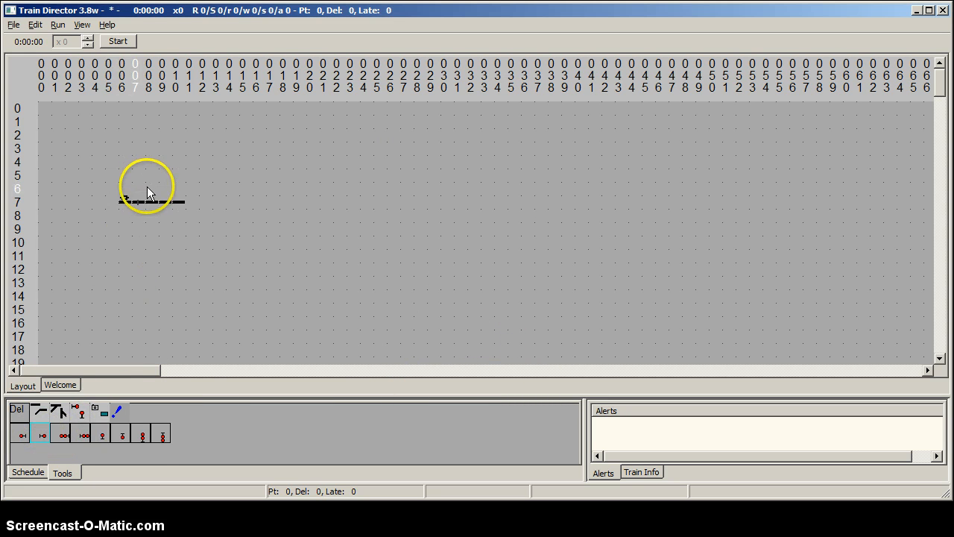
pyautogui.click(151, 191)
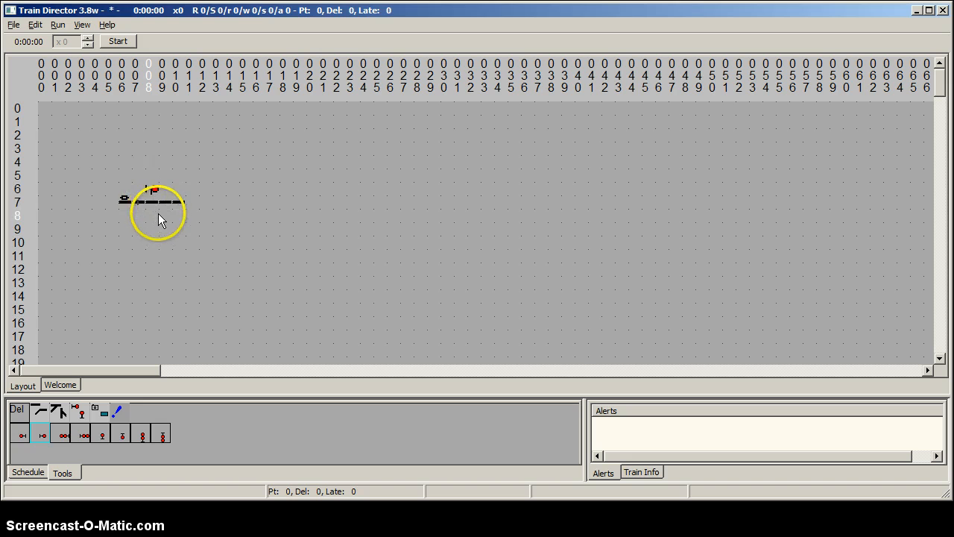
# Set the track cell at 9,7 to a length of 150 m and a first speed of 60.
pyautogui.click(167, 202)
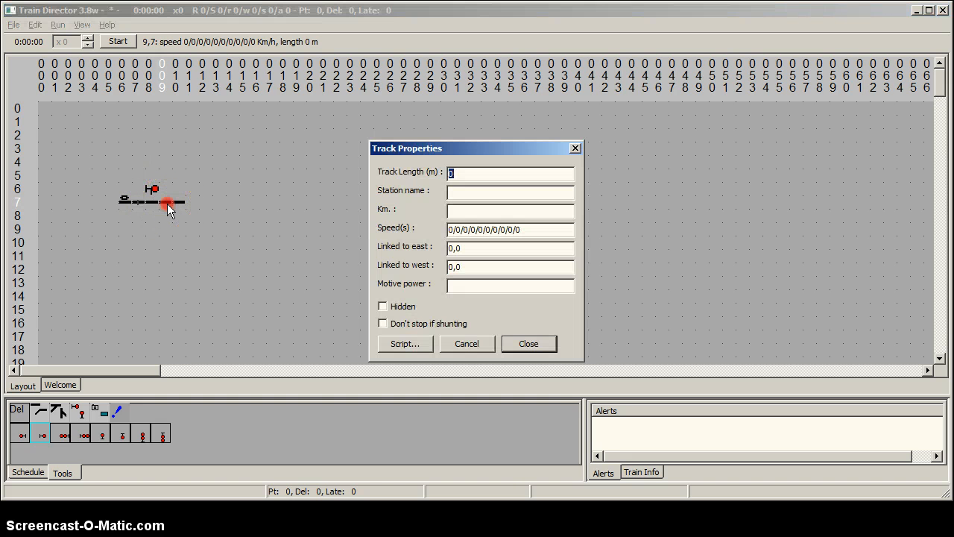
pyautogui.write('150')
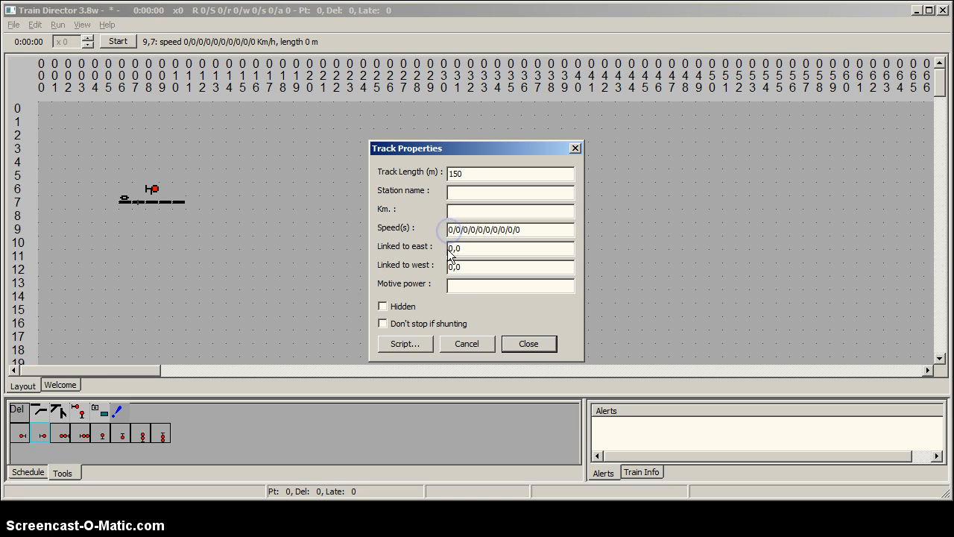
pyautogui.write('60')
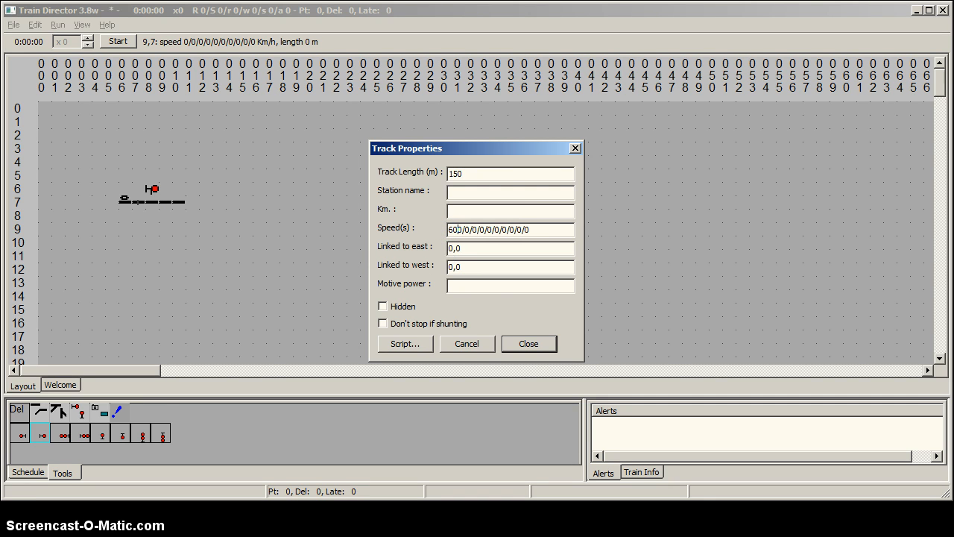
pyautogui.press('Delete')
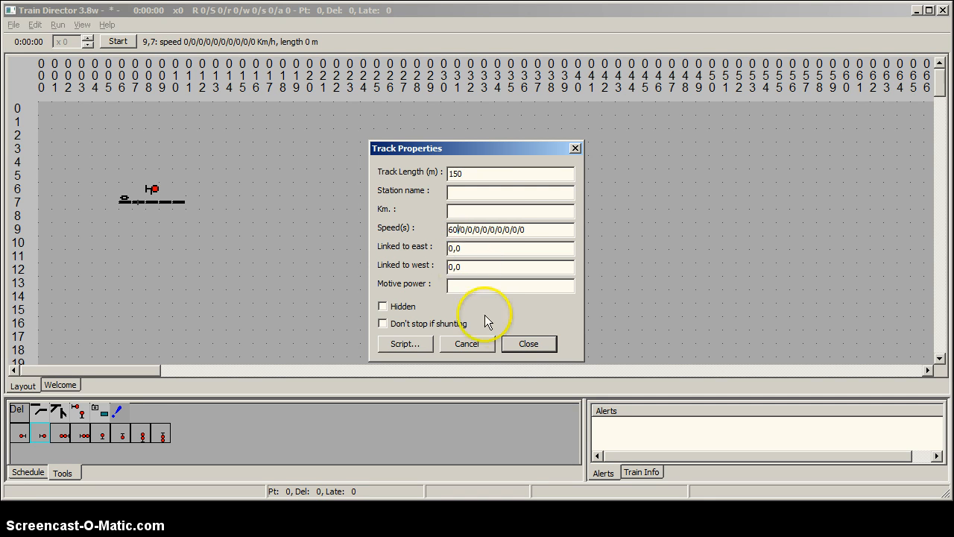
pyautogui.click(527, 345)
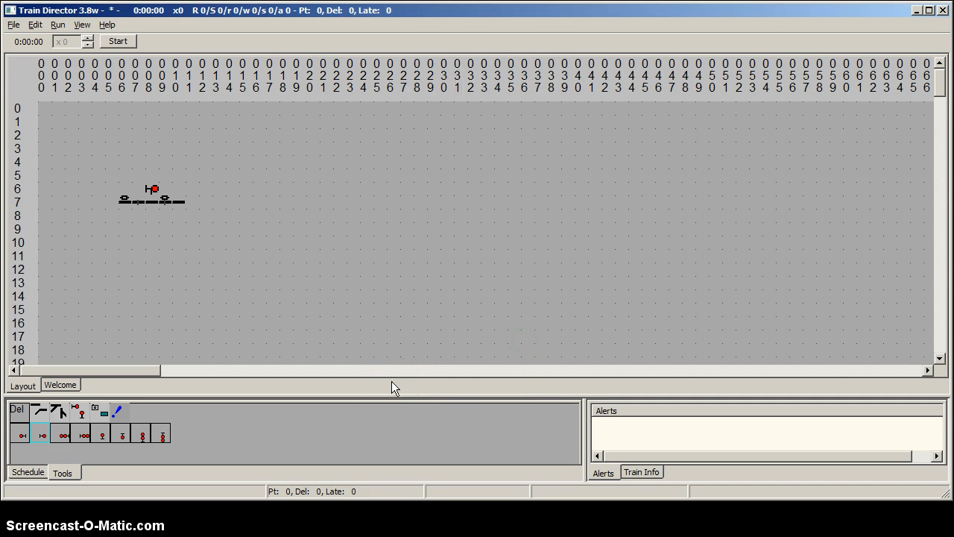
# Place a switch at 11,7, at the track's right end, with its branch diverging up to the right.
pyautogui.click(58, 410)
pyautogui.click(16, 435)
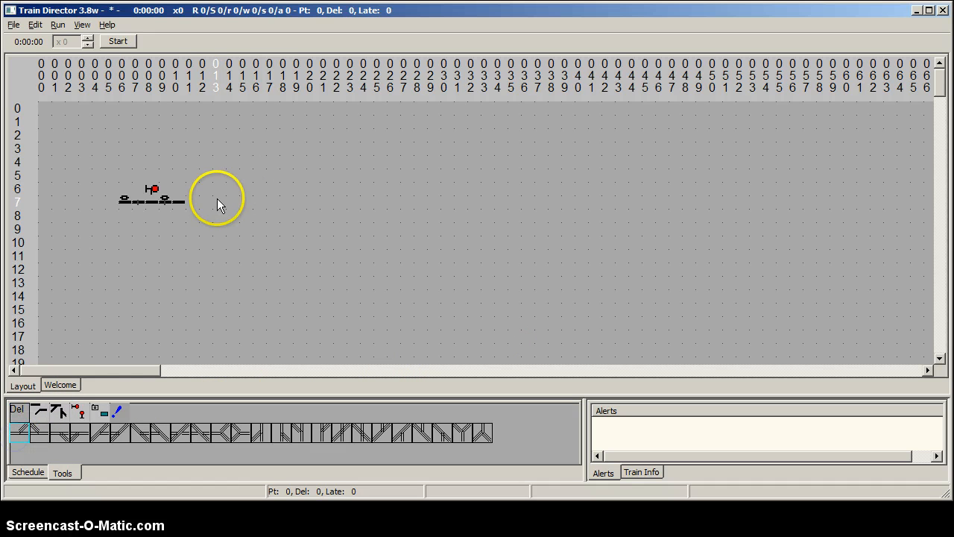
pyautogui.click(192, 200)
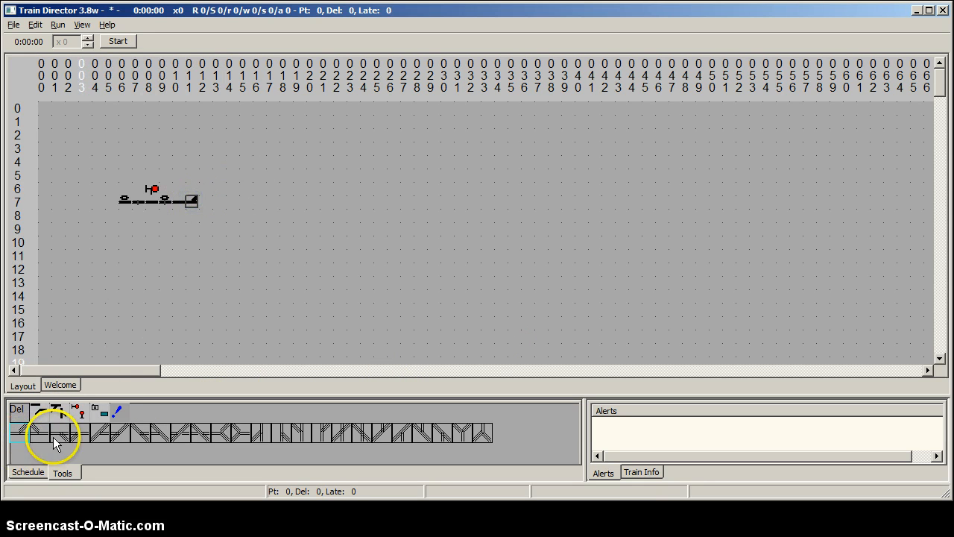
# Extend the switch's branch with a diagonal track at 12,6 and a diagonal-to-horizontal curve at 13,5.
pyautogui.click(39, 412)
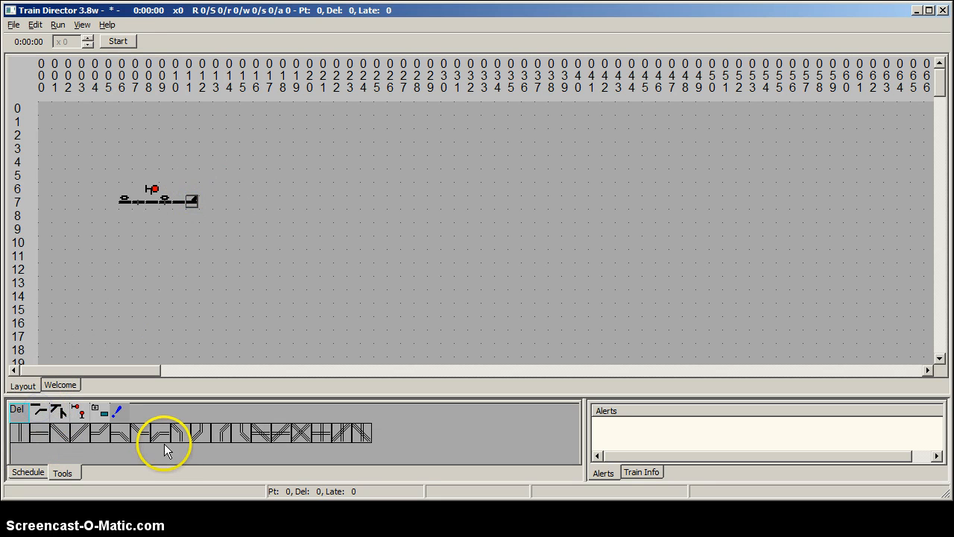
pyautogui.click(74, 435)
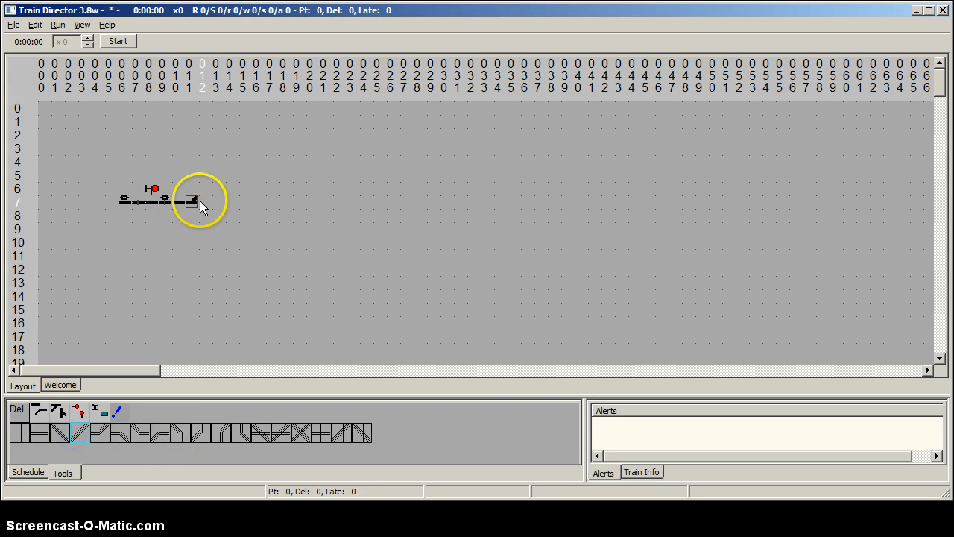
pyautogui.click(161, 431)
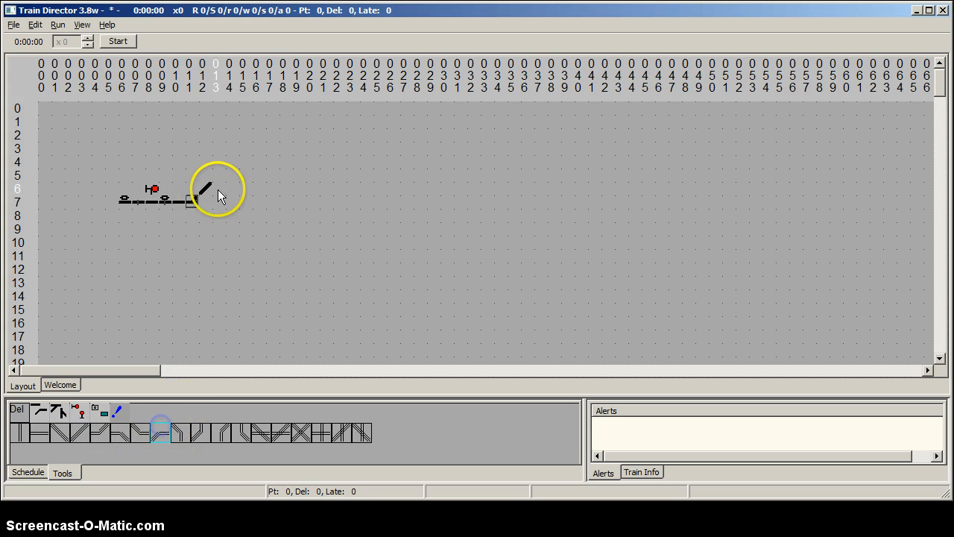
pyautogui.click(218, 174)
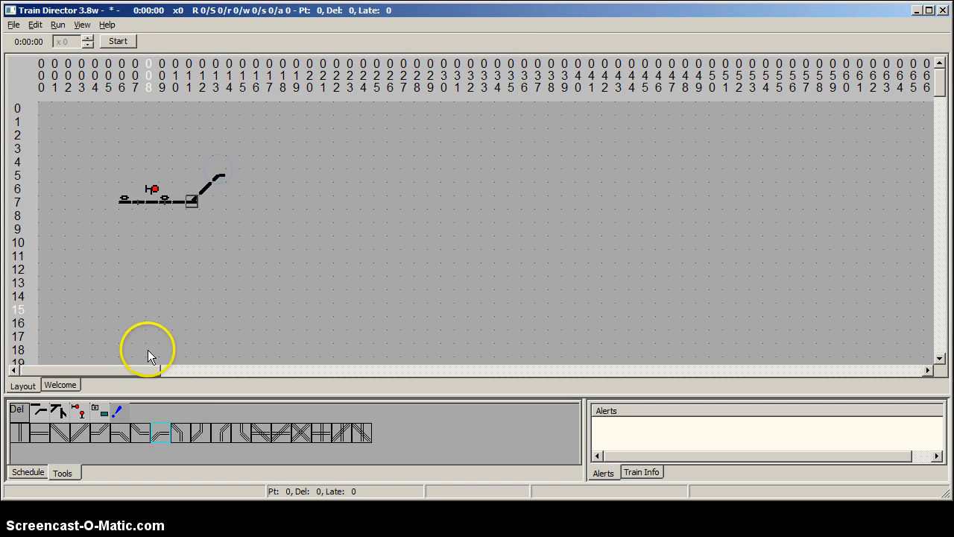
# Draw horizontal tracks to column 17, continuing the branch along row 5 and the main line along row 7.
pyautogui.click(37, 431)
pyautogui.moveTo(210, 202)
pyautogui.mouseDown()
pyautogui.moveTo(257, 201)
pyautogui.moveTo(242, 173)
pyautogui.moveTo(272, 173)
pyautogui.mouseUp()
pyautogui.click(273, 202)
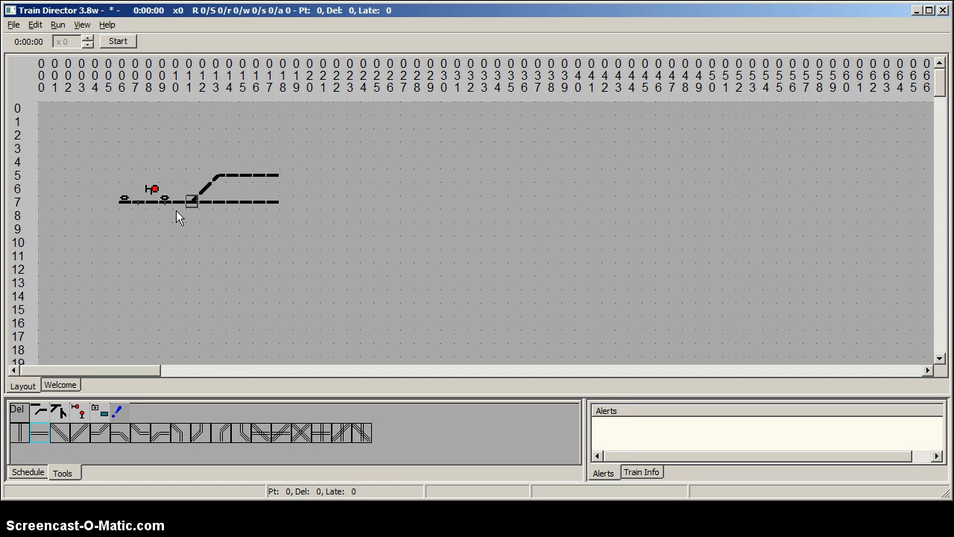
# Set the track length at 14,5 to 150 m and enter a length for the main-line cell at 14,7.
pyautogui.click(234, 179)
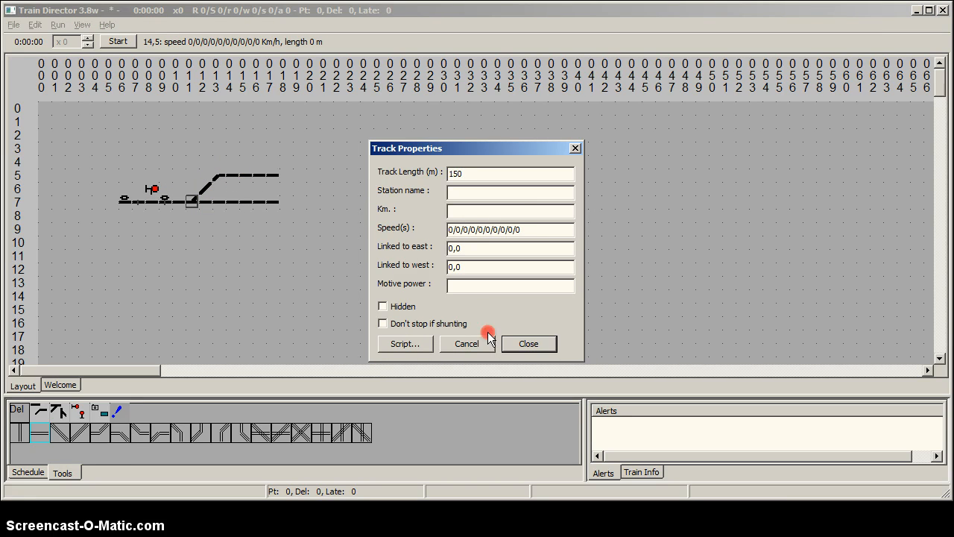
pyautogui.click(519, 348)
pyautogui.click(231, 204)
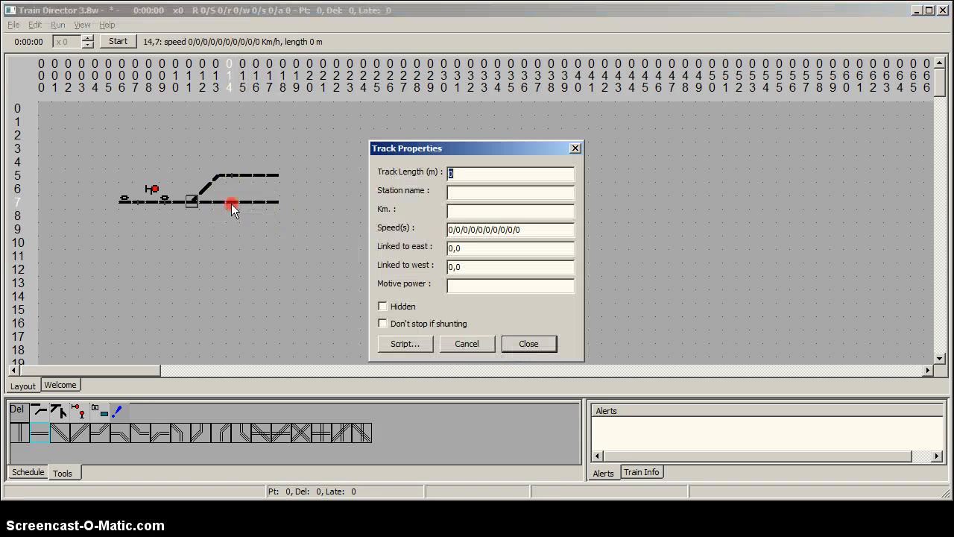
pyautogui.write('15')
pyautogui.press('Return')
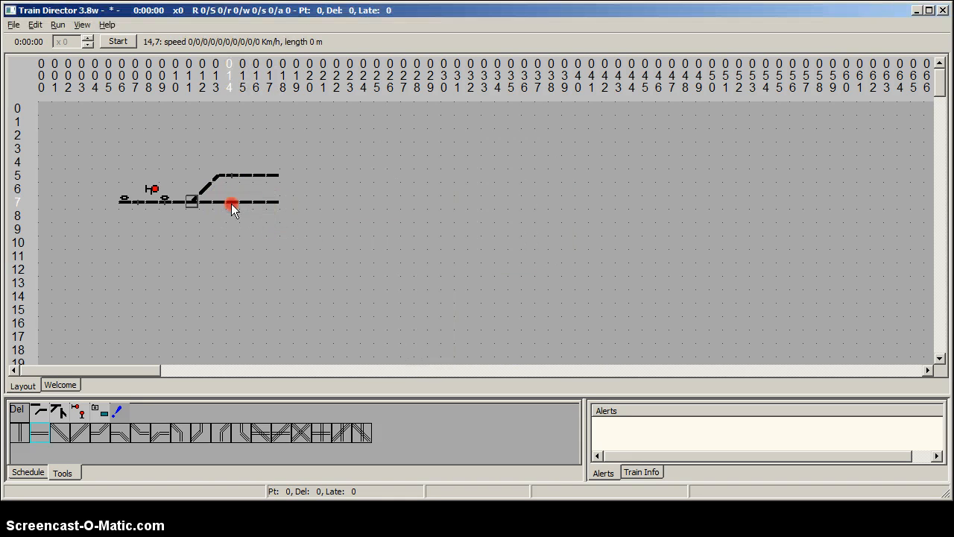
# Place left-facing single-light signals at 15,6 and 15,8, below the upper and lower parallel tracks.
pyautogui.click(74, 474)
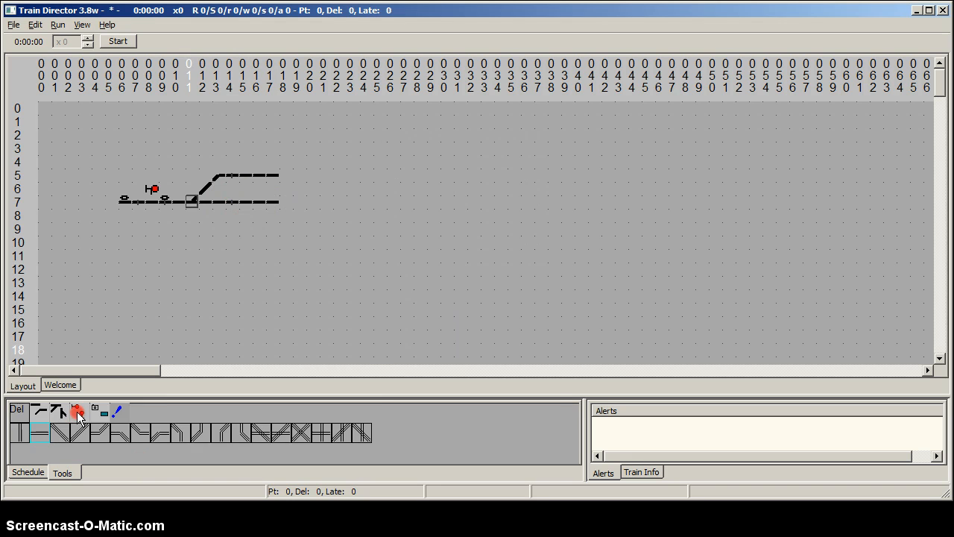
pyautogui.click(75, 411)
pyautogui.click(22, 437)
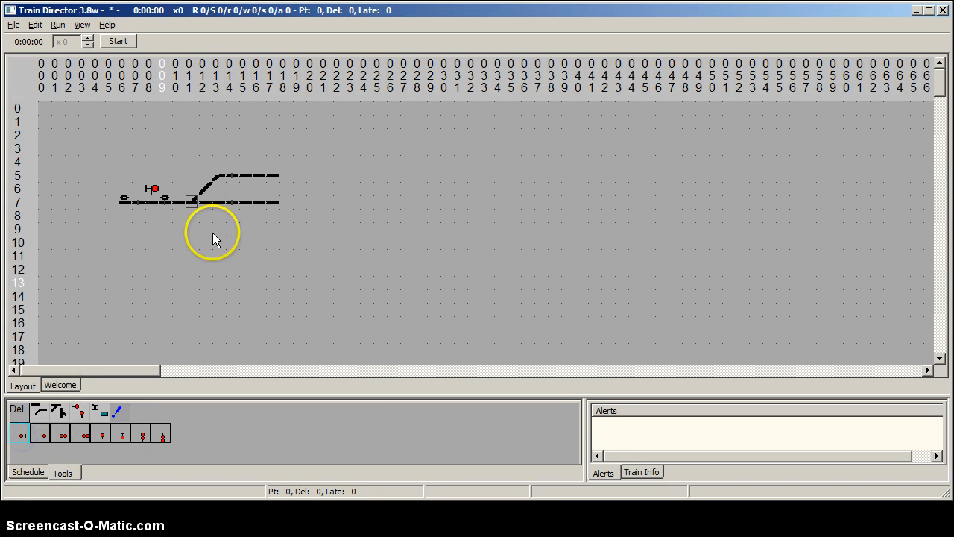
pyautogui.click(245, 187)
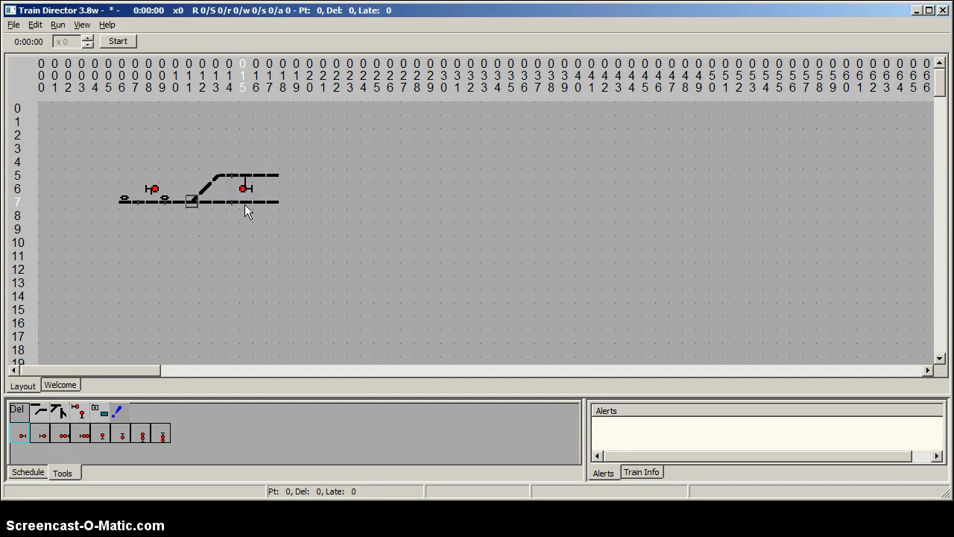
pyautogui.click(247, 216)
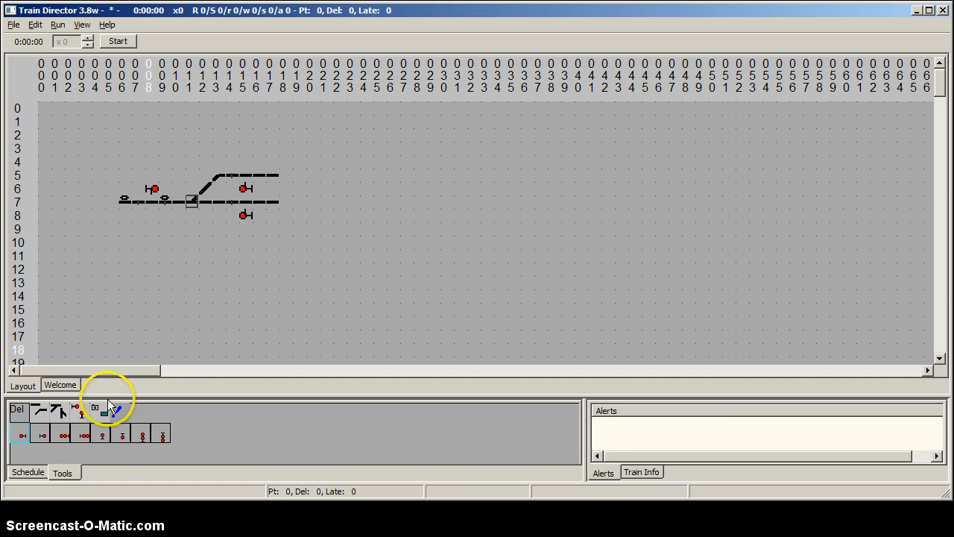
# Extend both parallel tracks along rows 5 and 7 with horizontal track to column 23.
pyautogui.click(41, 415)
pyautogui.click(39, 433)
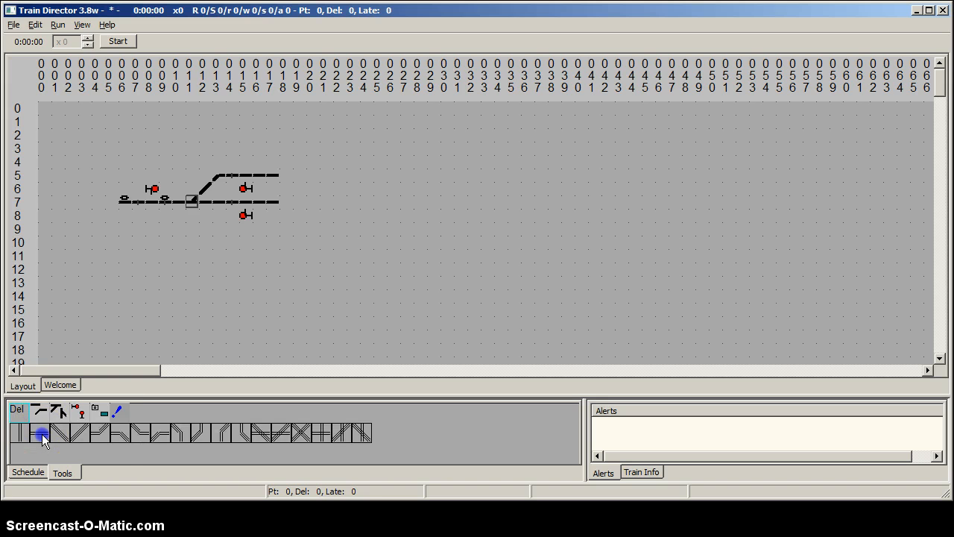
pyautogui.click(291, 176)
pyautogui.moveTo(313, 177); pyautogui.dragTo(353, 174)
pyautogui.moveTo(299, 205); pyautogui.dragTo(352, 202)
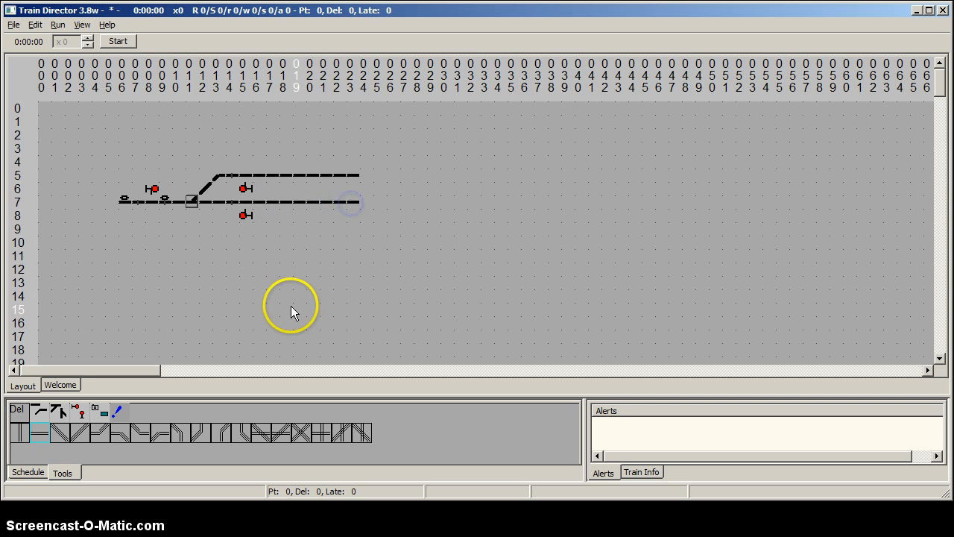
# Set the track length at 16,5 to 150 m and enter a length for the main-line cell at 16,7.
pyautogui.rightClick(261, 174)
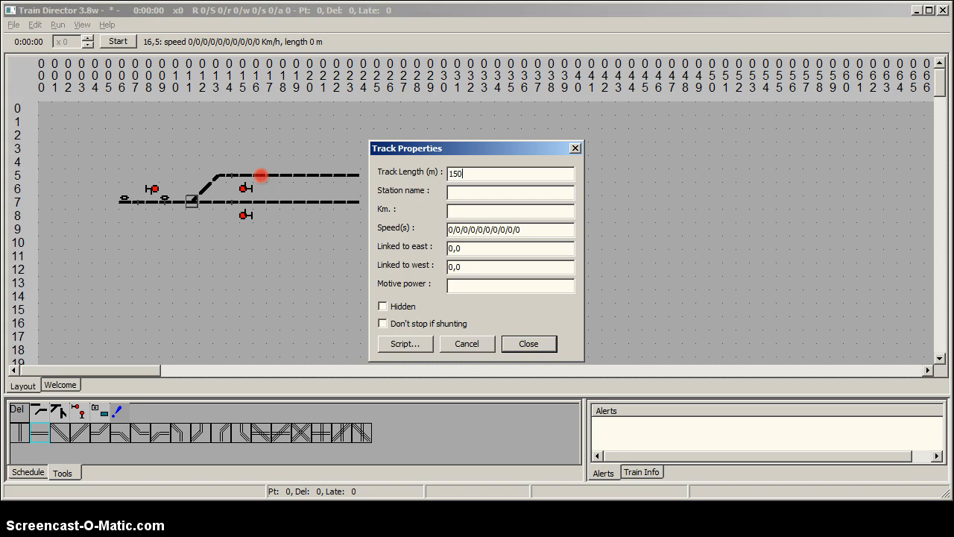
pyautogui.press('Escape')
pyautogui.rightClick(261, 199)
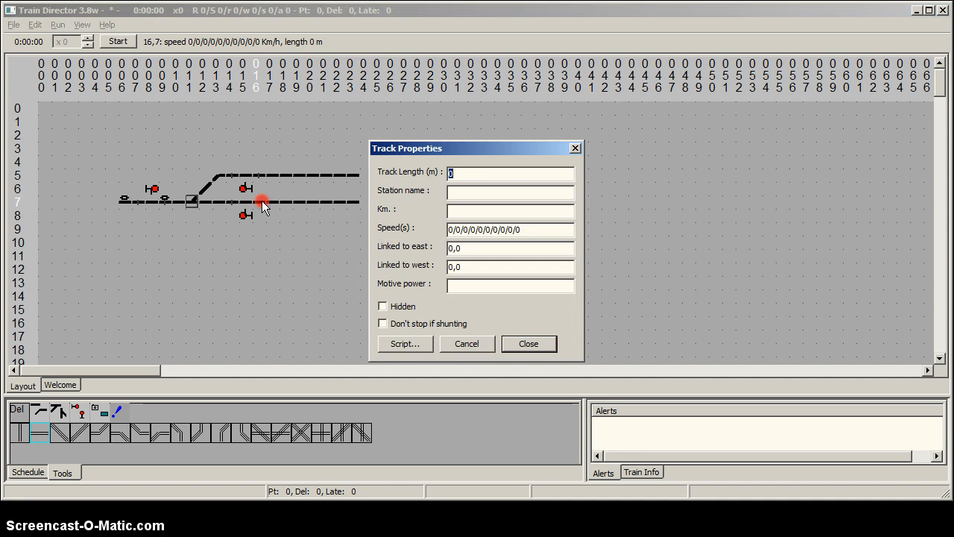
pyautogui.write('15')
pyautogui.press('Return')
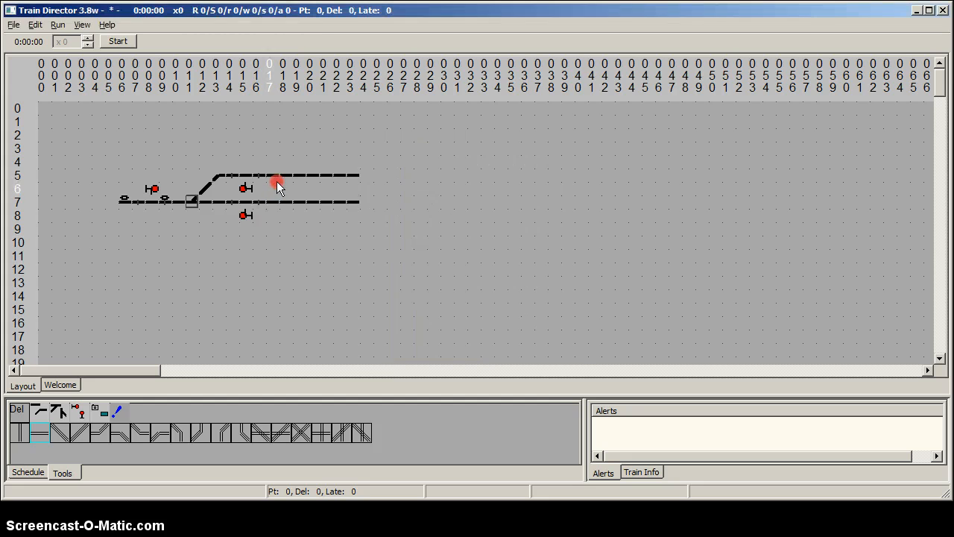
# Enter a station name for the upper track cell at 17,5 and the station name SC for the cell at 17,7.
pyautogui.rightClick(274, 175)
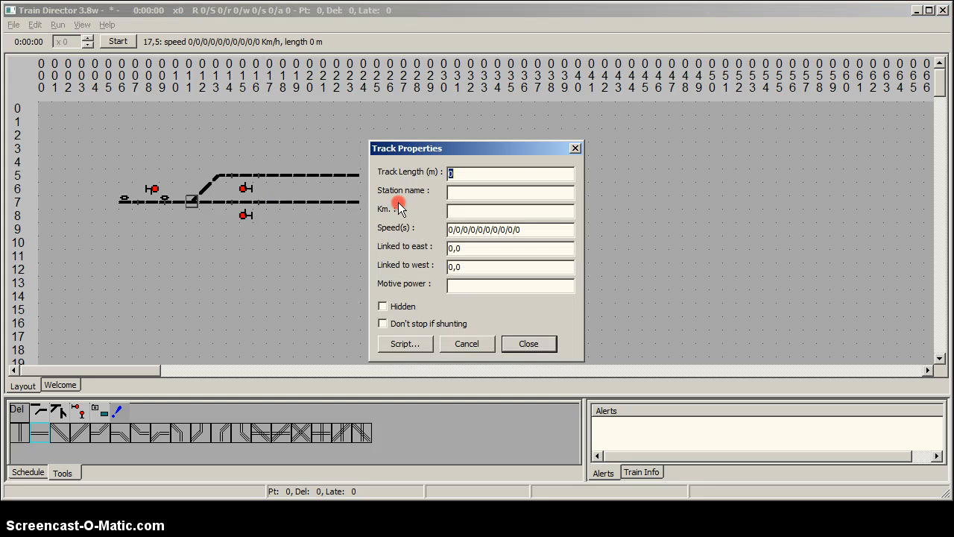
pyautogui.click(458, 193)
pyautogui.click(535, 346)
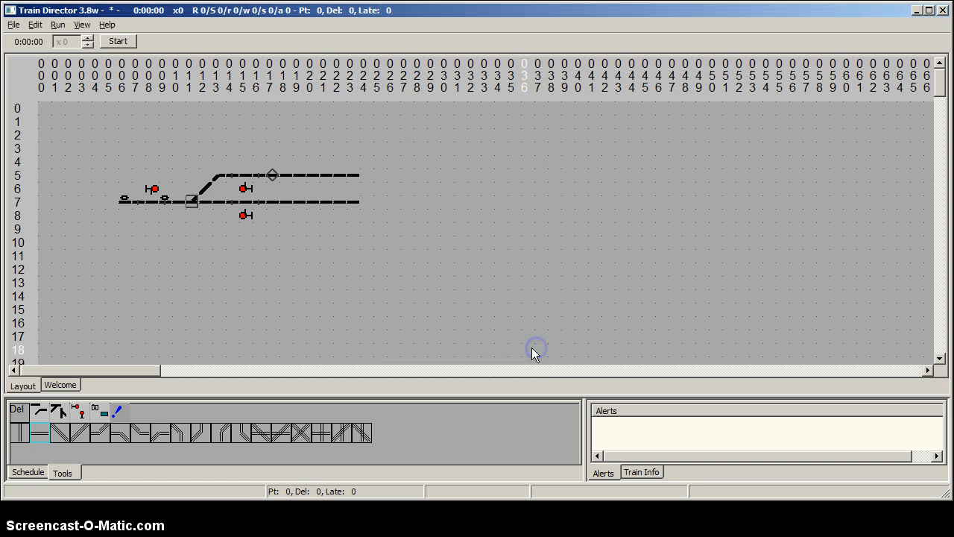
pyautogui.rightClick(271, 203)
pyautogui.click(462, 193)
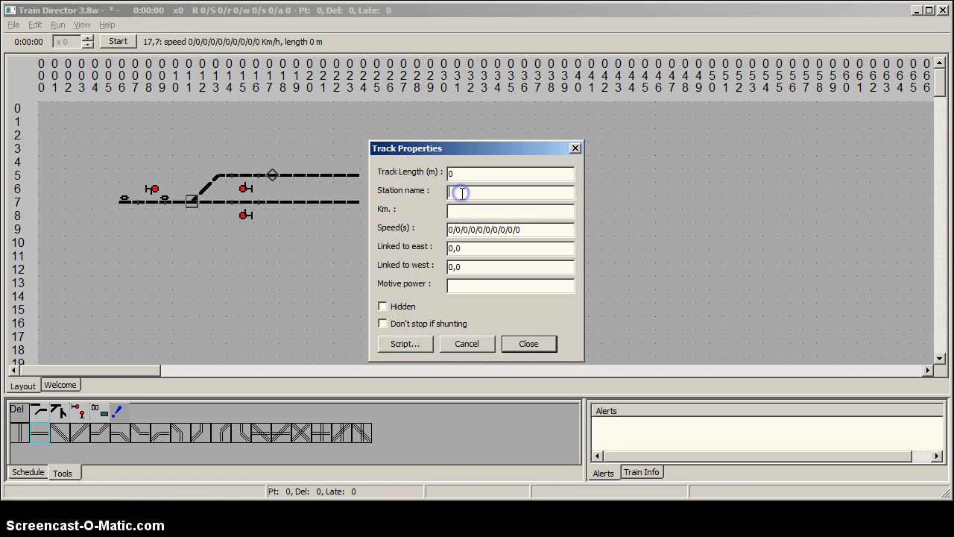
pyautogui.write('SC')
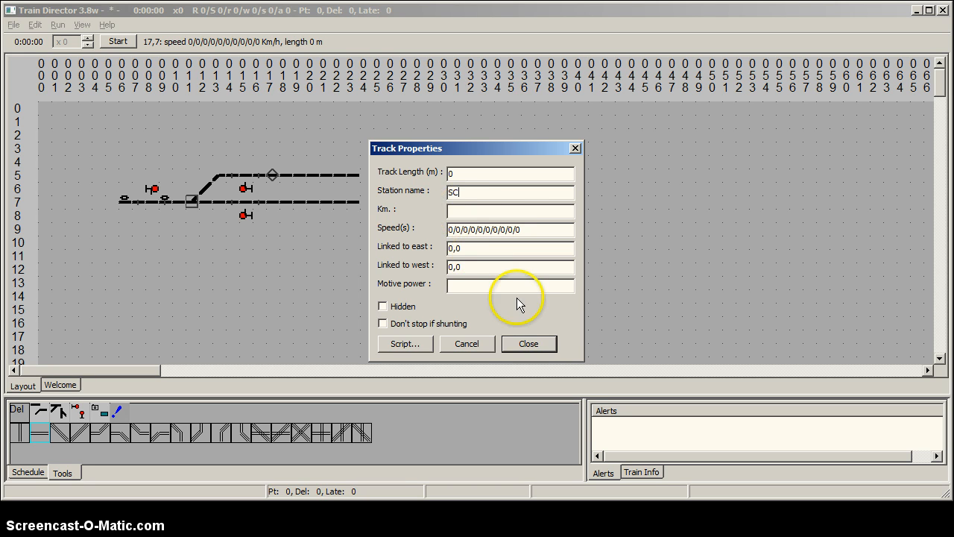
pyautogui.click(529, 344)
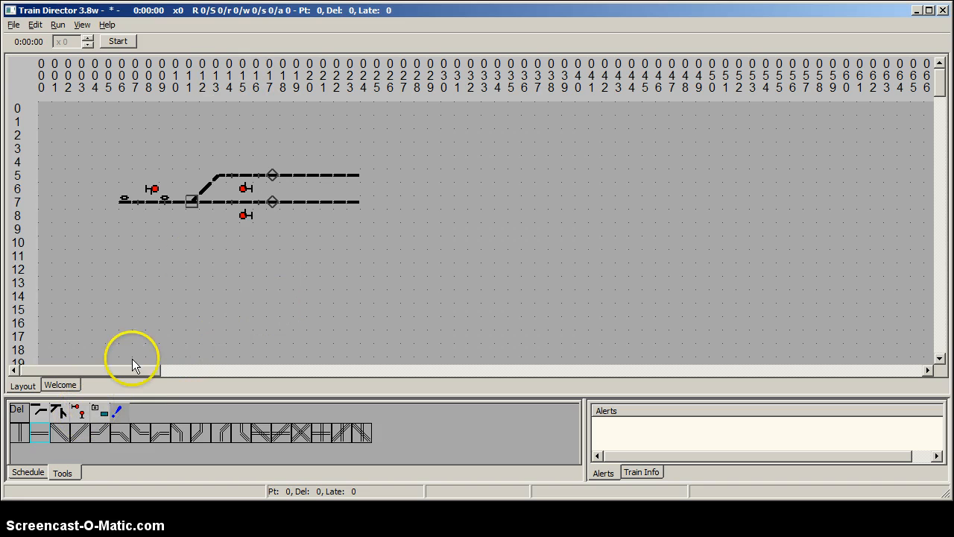
# Enter track lengths for the cells just past the stations, at 18,5 and 18,7.
pyautogui.click(286, 179)
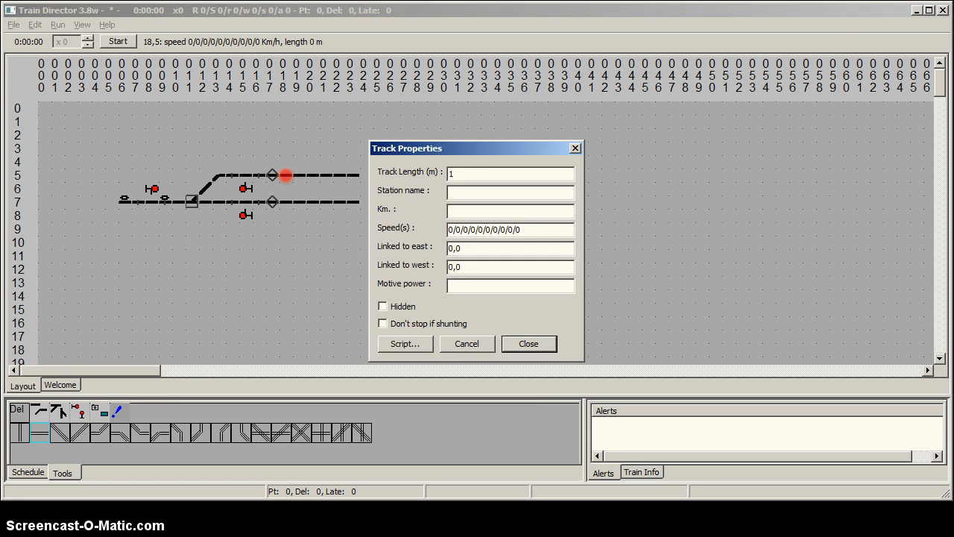
pyautogui.press('Return')
pyautogui.click(285, 202)
pyautogui.press('Return')
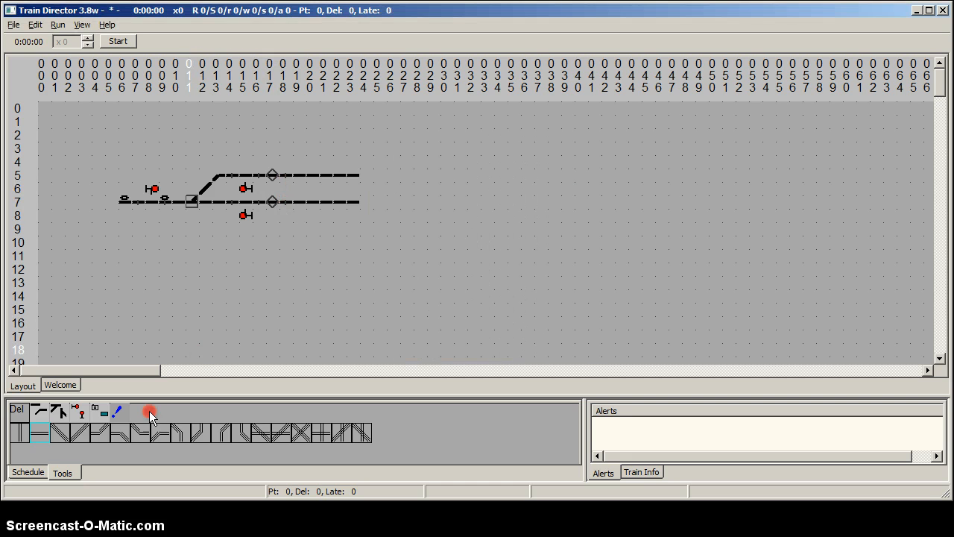
# Place right-facing single-light signals at 19,4 and 19,6, above the two parallel tracks.
pyautogui.click(82, 414)
pyautogui.click(41, 434)
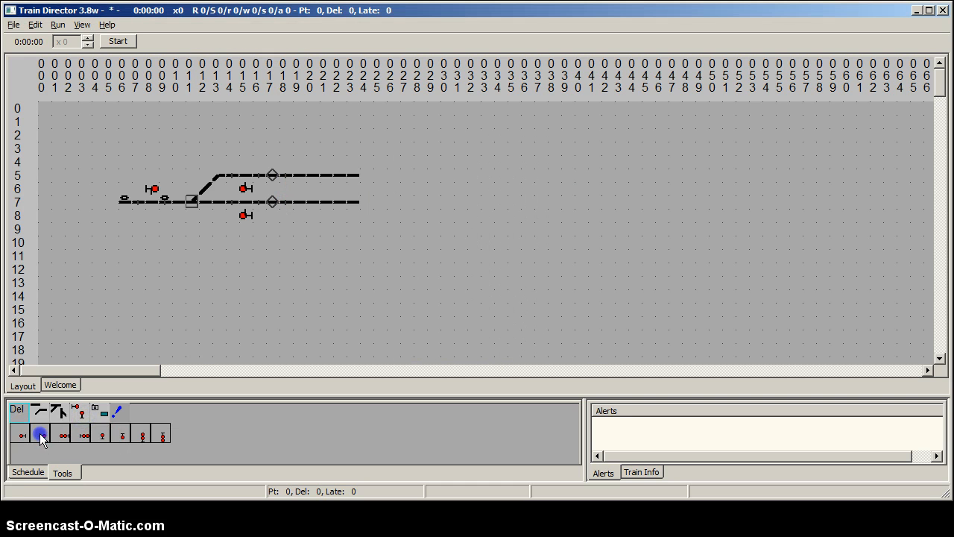
pyautogui.click(298, 192)
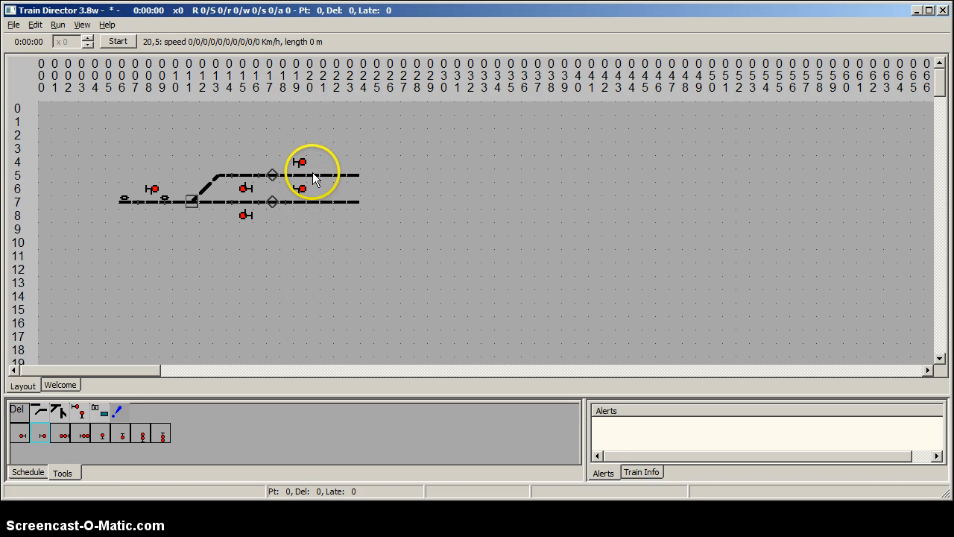
# Enter a track length for the cell at 20,5 and set the length at 20,7 to 150 m.
pyautogui.rightClick(313, 177)
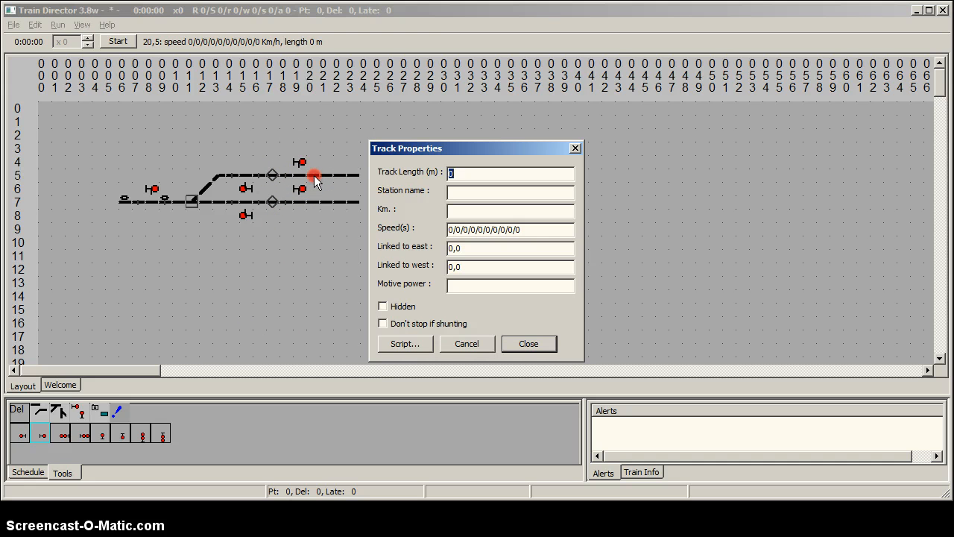
pyautogui.write('15')
pyautogui.press('Return')
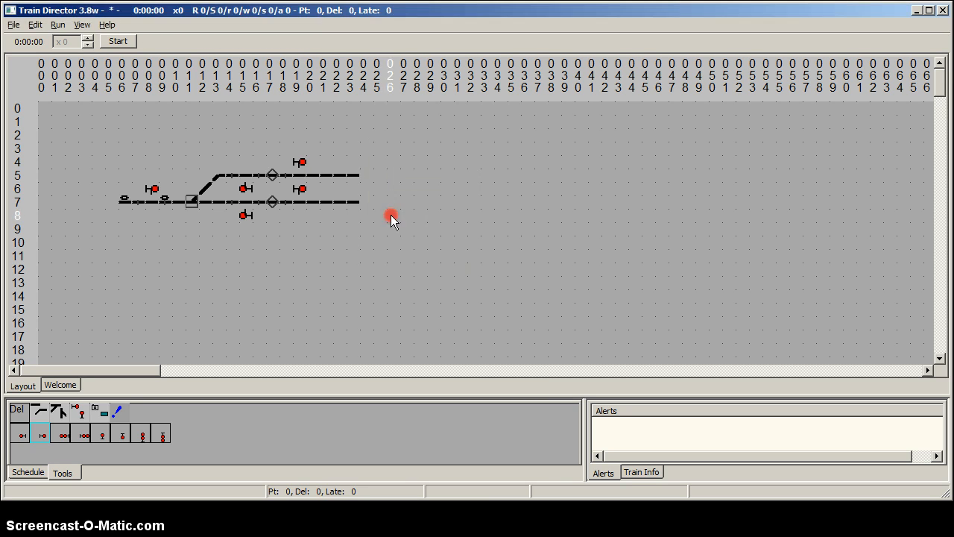
pyautogui.rightClick(312, 201)
pyautogui.write('150')
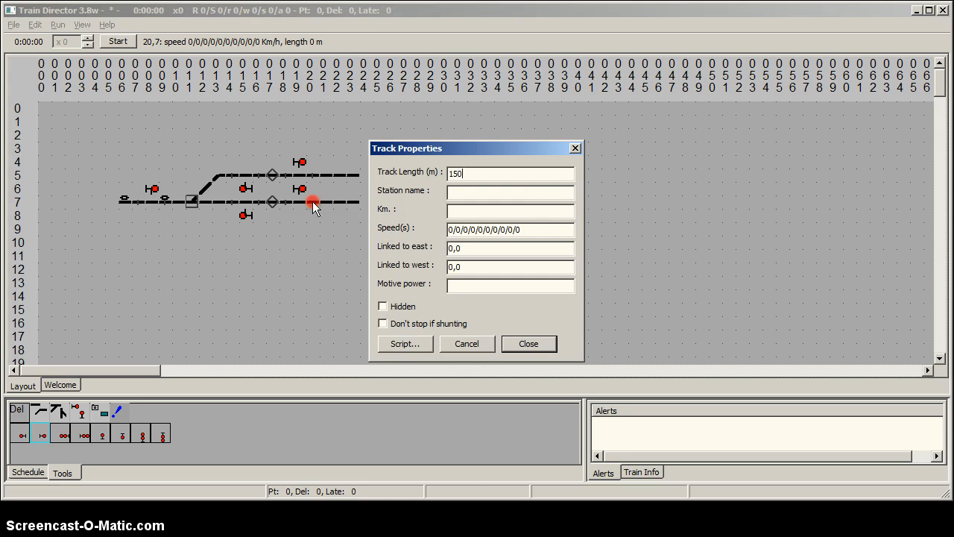
pyautogui.press('Return')
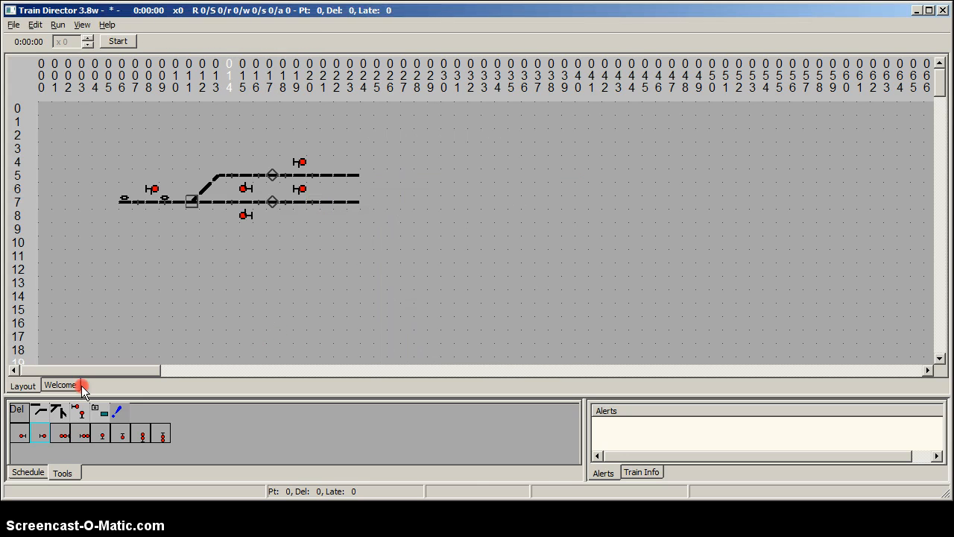
# Place left-facing single-light signals at 21,6 and 21,8, below the two parallel tracks.
pyautogui.click(21, 437)
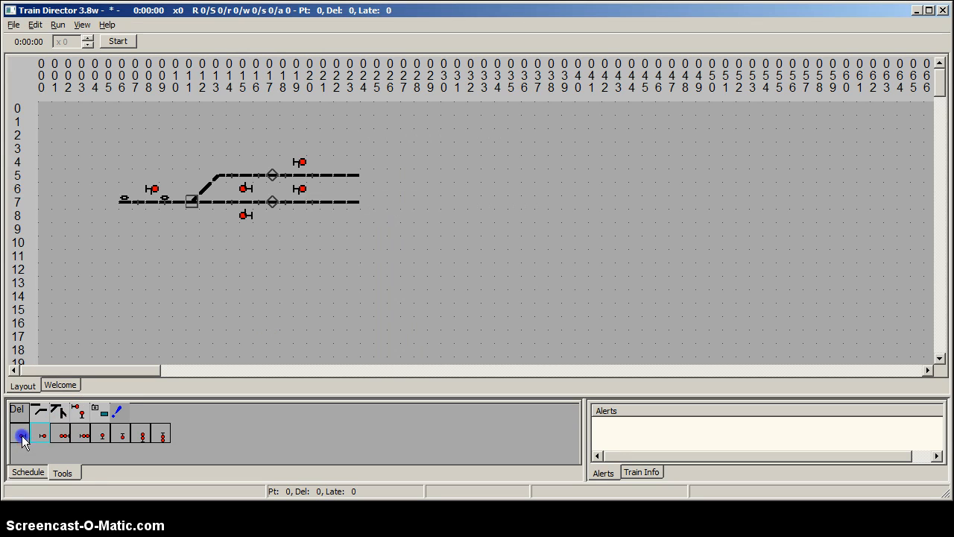
pyautogui.click(329, 186)
pyautogui.click(328, 215)
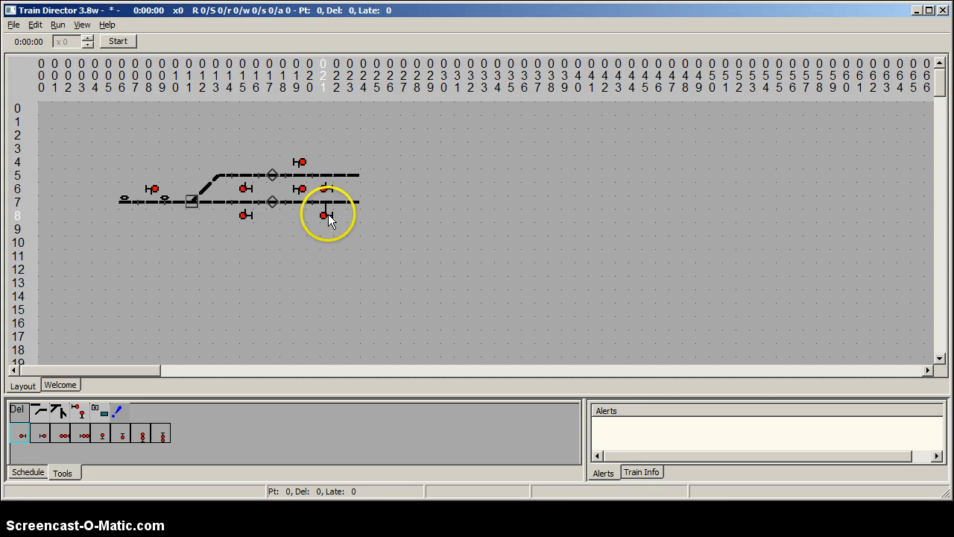
# Set the track lengths of the end cells at 23,5 and 23,7 to 2000 m.
pyautogui.click(349, 177)
pyautogui.write('2')
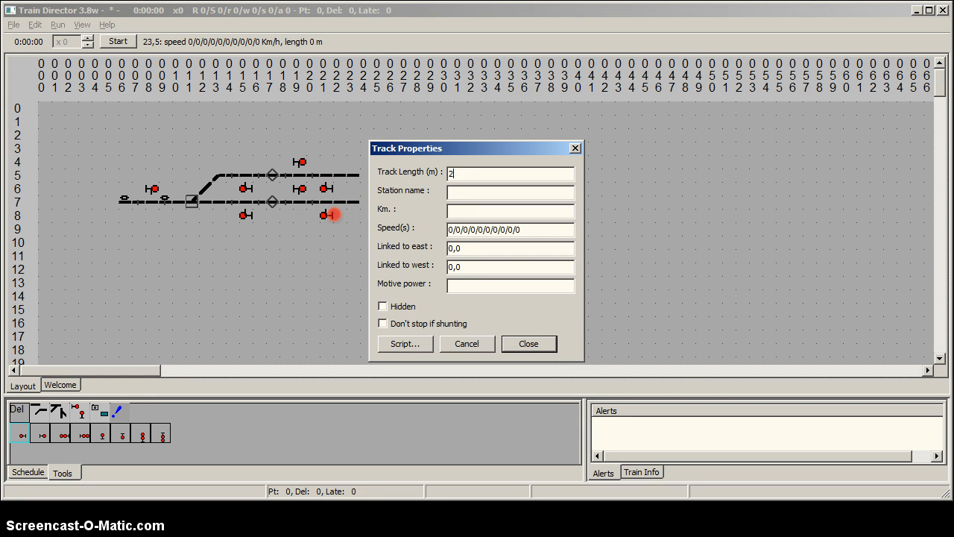
pyautogui.write('000')
pyautogui.press('Return')
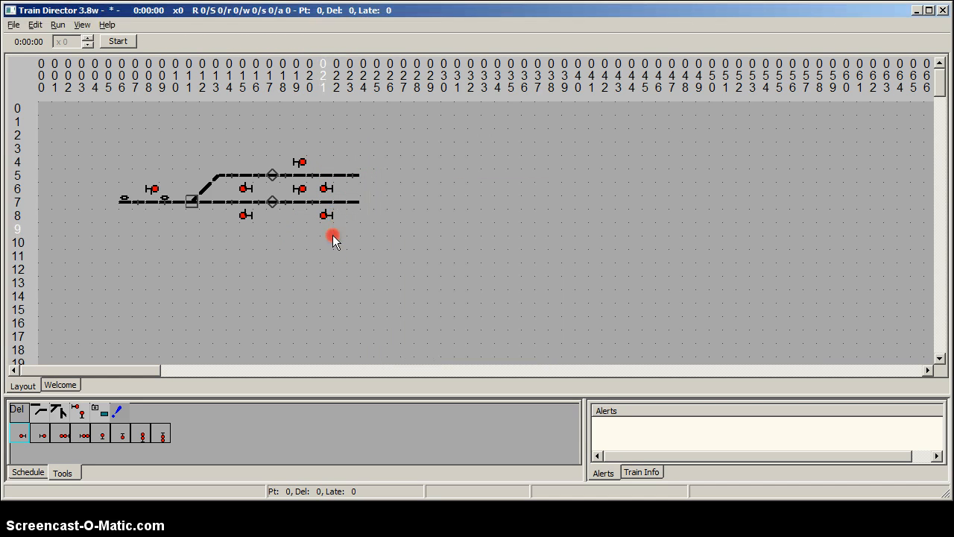
pyautogui.click(355, 204)
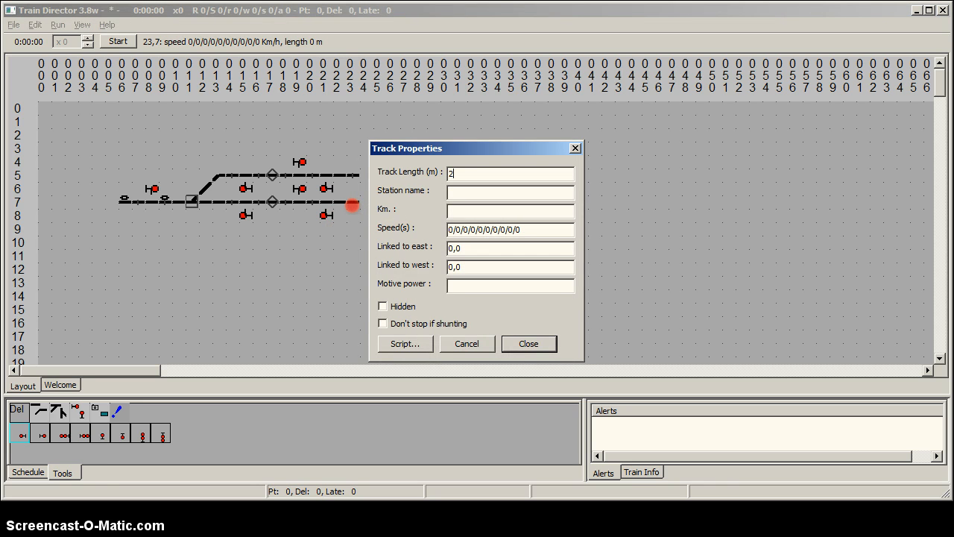
pyautogui.write('2000')
pyautogui.press('Return')
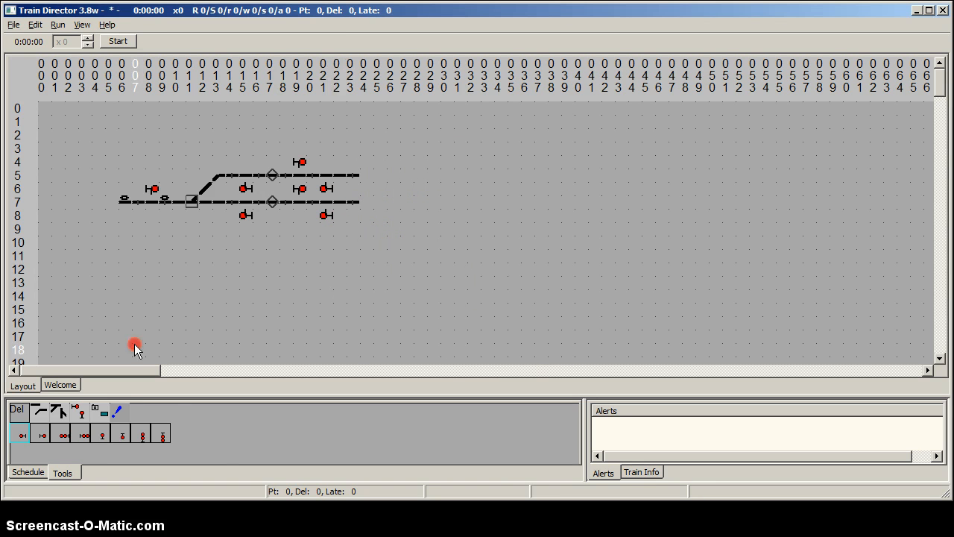
# Extend both parallel tracks along rows 5 and 7 with horizontal track to column 28.
pyautogui.click(41, 414)
pyautogui.click(40, 433)
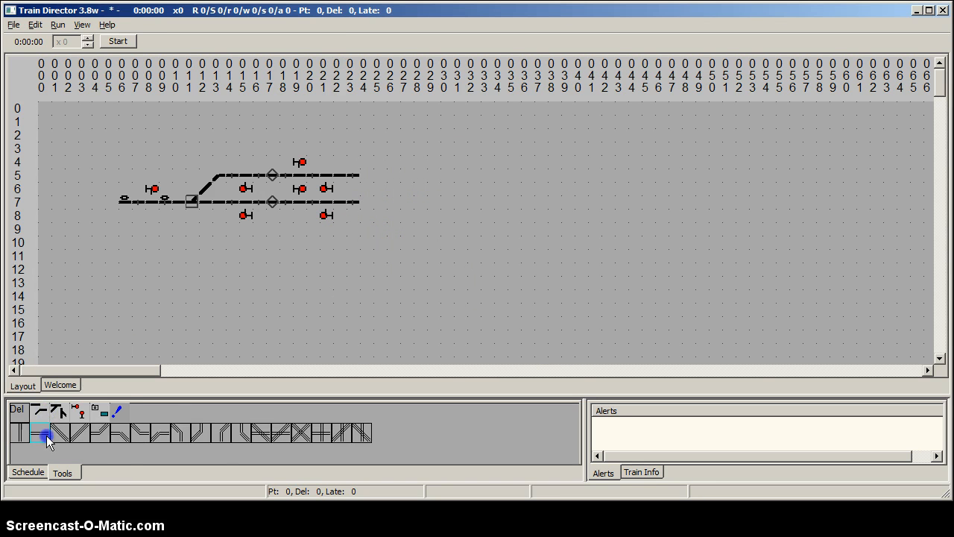
pyautogui.click(380, 176)
pyautogui.click(403, 176)
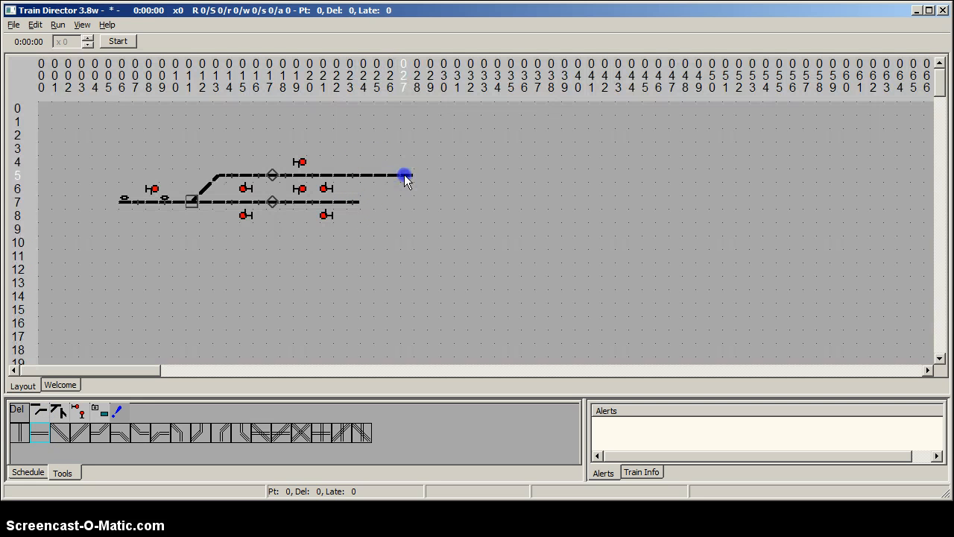
pyautogui.click(417, 176)
pyautogui.click(368, 202)
pyautogui.click(381, 203)
pyautogui.click(394, 203)
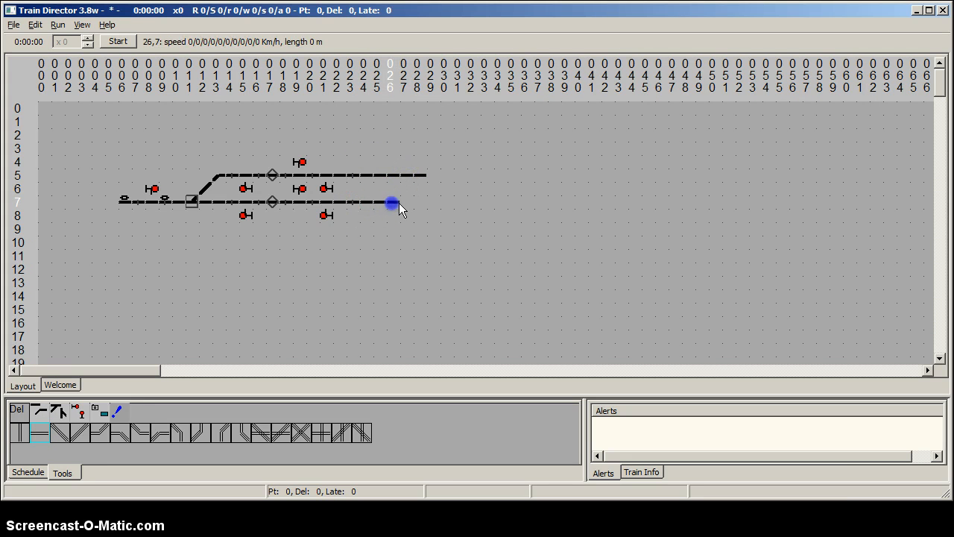
pyautogui.click(407, 203)
pyautogui.click(421, 203)
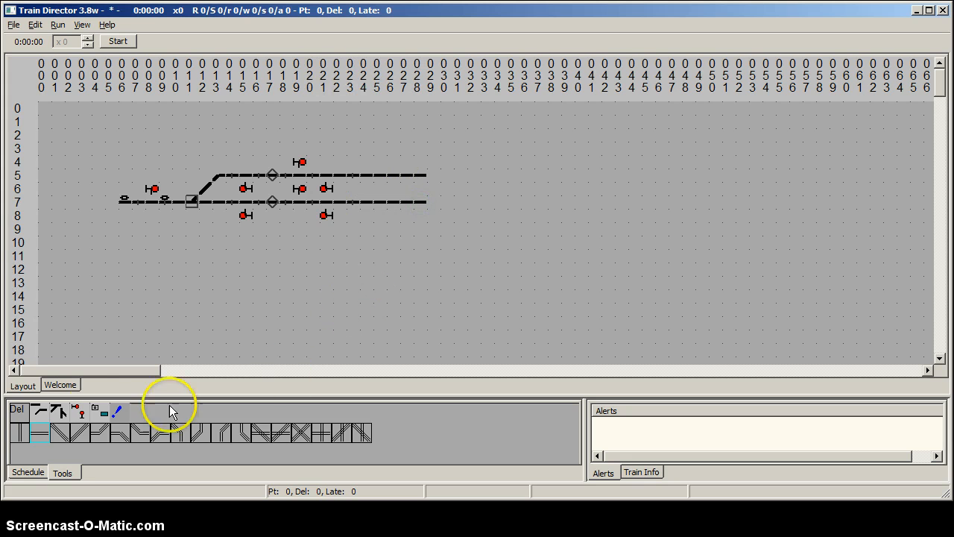
# Place a right-facing two-light signal at 25,4, above the upper track.
pyautogui.click(78, 409)
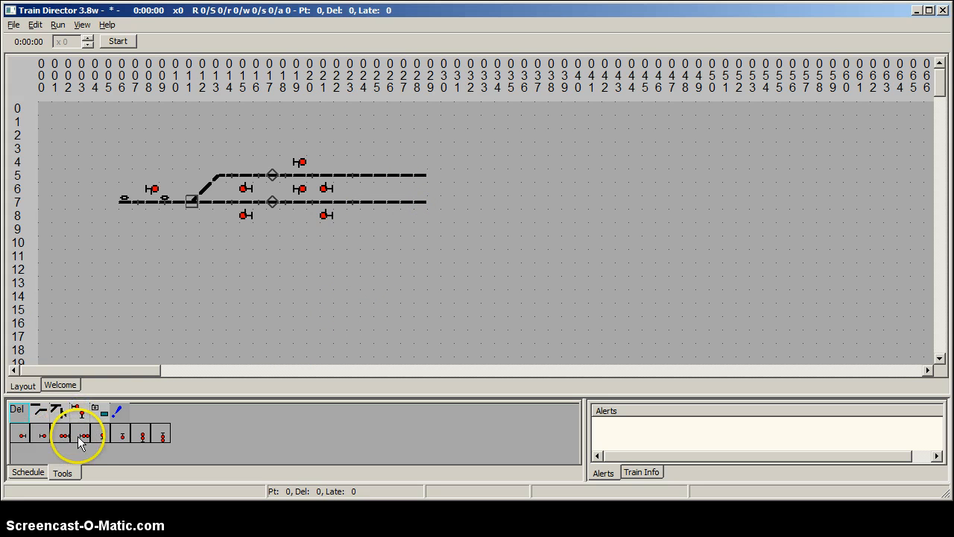
pyautogui.click(85, 435)
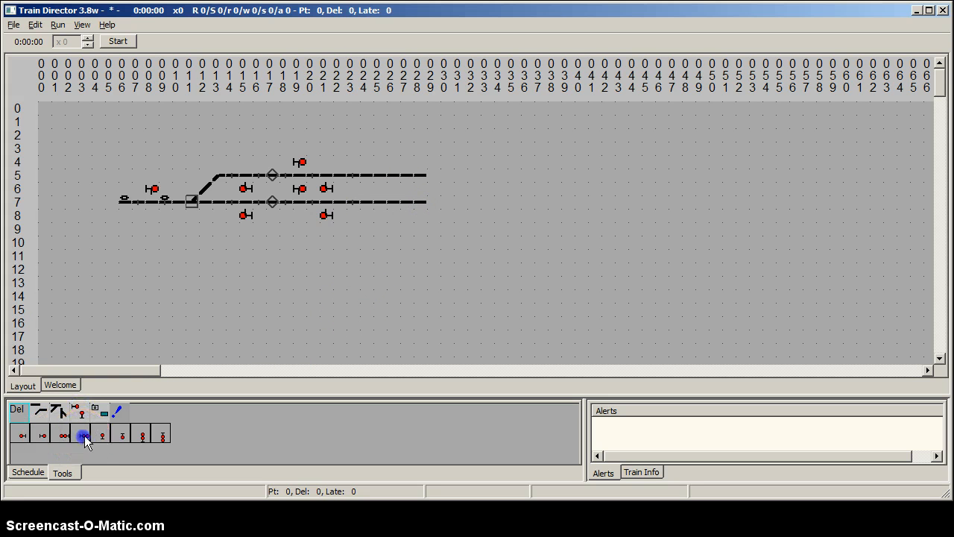
pyautogui.click(379, 161)
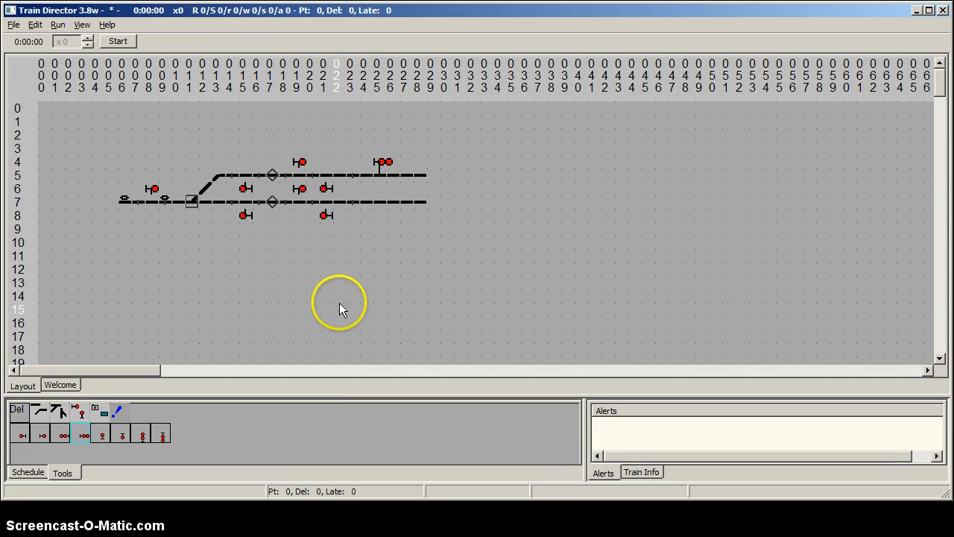
# Place a left-facing two-light signal at 25,8 and set the track lengths at 27,5 and 27,7 to 500 m.
pyautogui.click(64, 435)
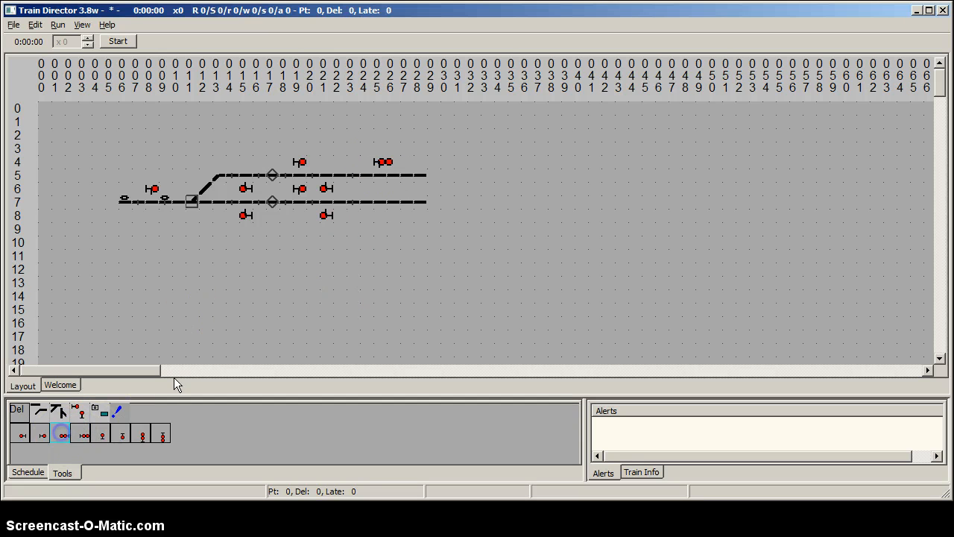
pyautogui.click(381, 215)
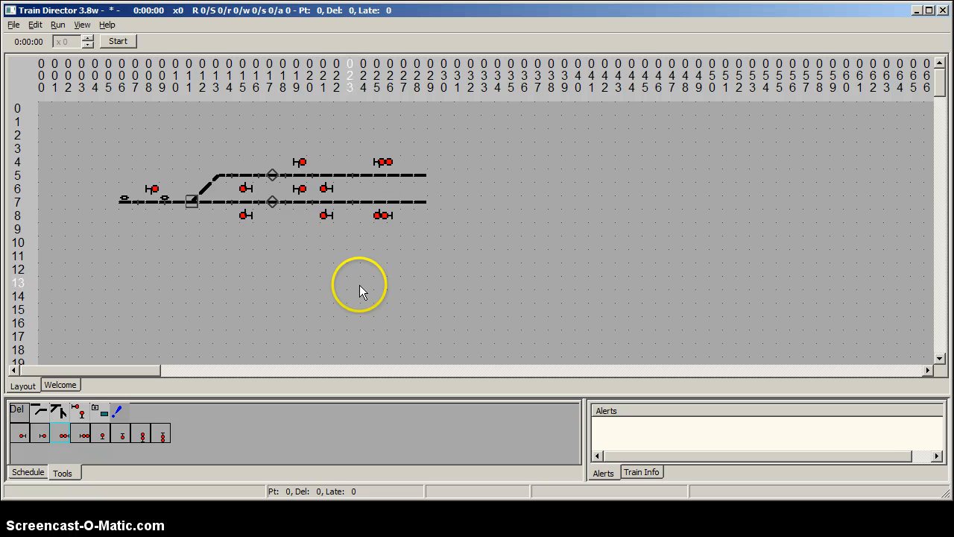
pyautogui.rightClick(409, 178)
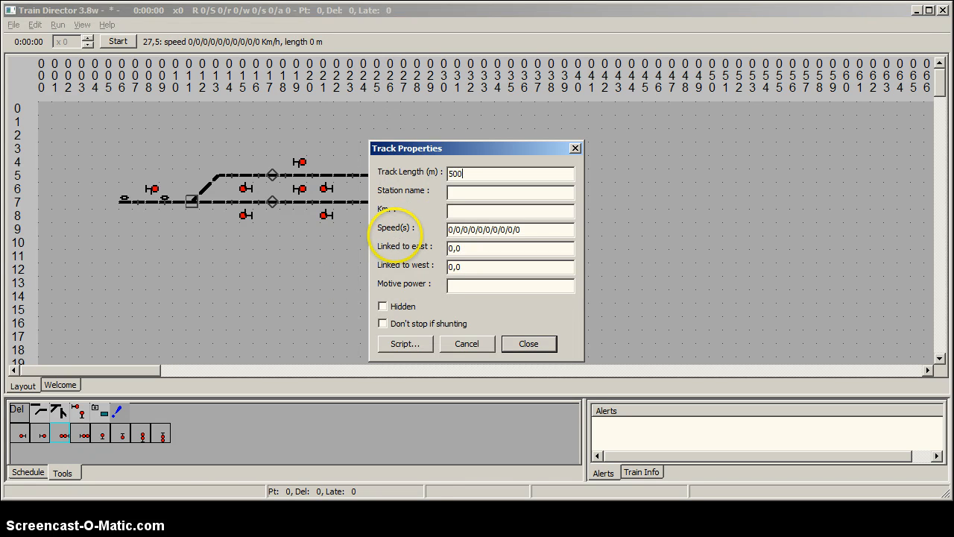
pyautogui.press('Return')
pyautogui.rightClick(409, 207)
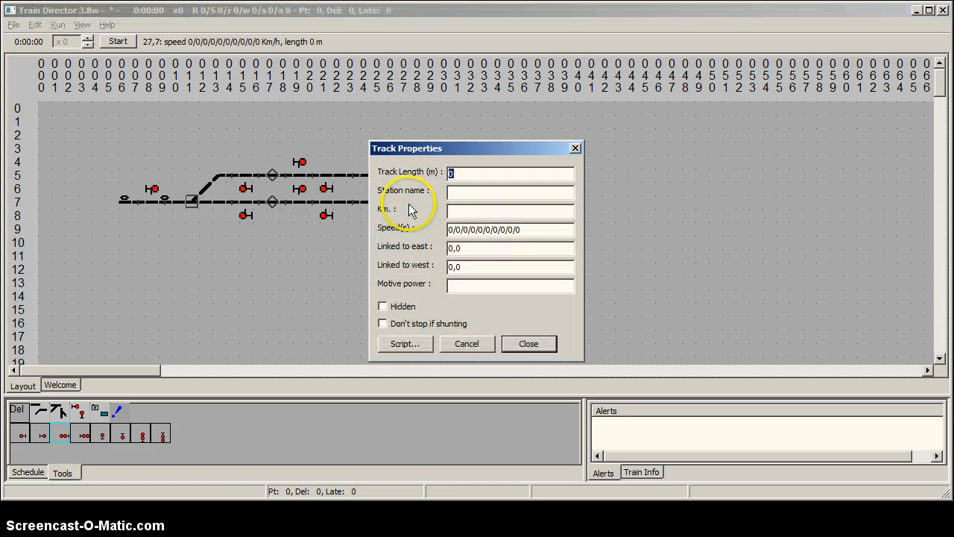
pyautogui.write('500')
pyautogui.press('Return')
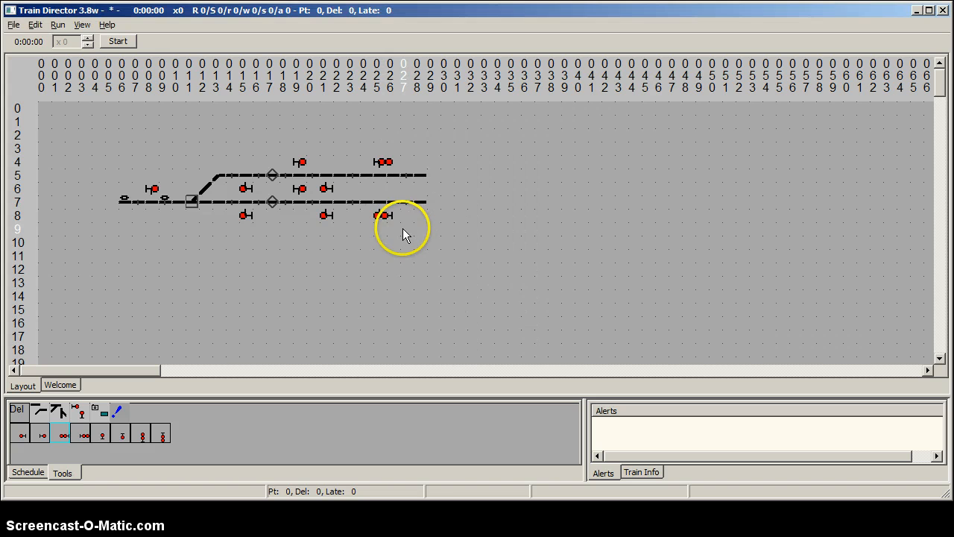
# Set the speeds of the lower track's end cell at 28,7 to 130/100/80.
pyautogui.rightClick(419, 206)
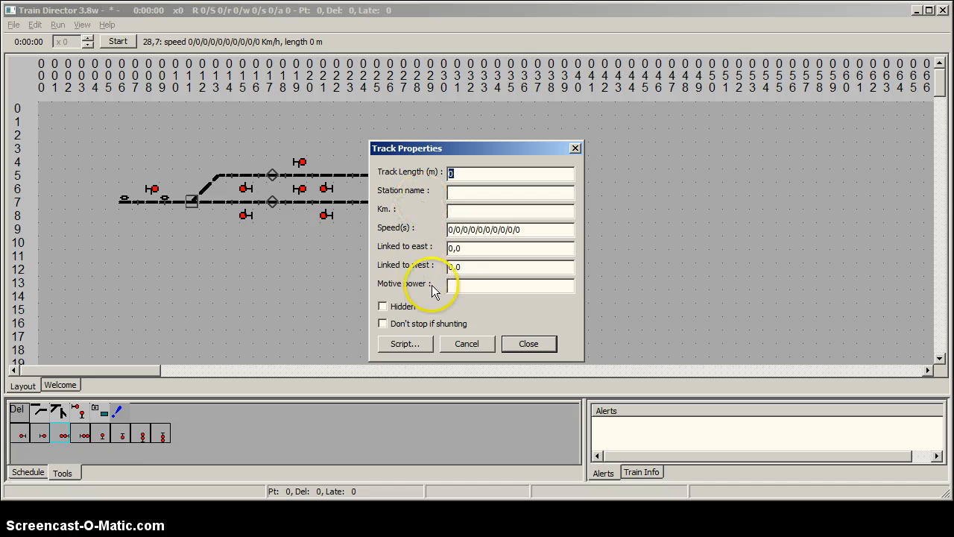
pyautogui.click(450, 232)
pyautogui.write('13')
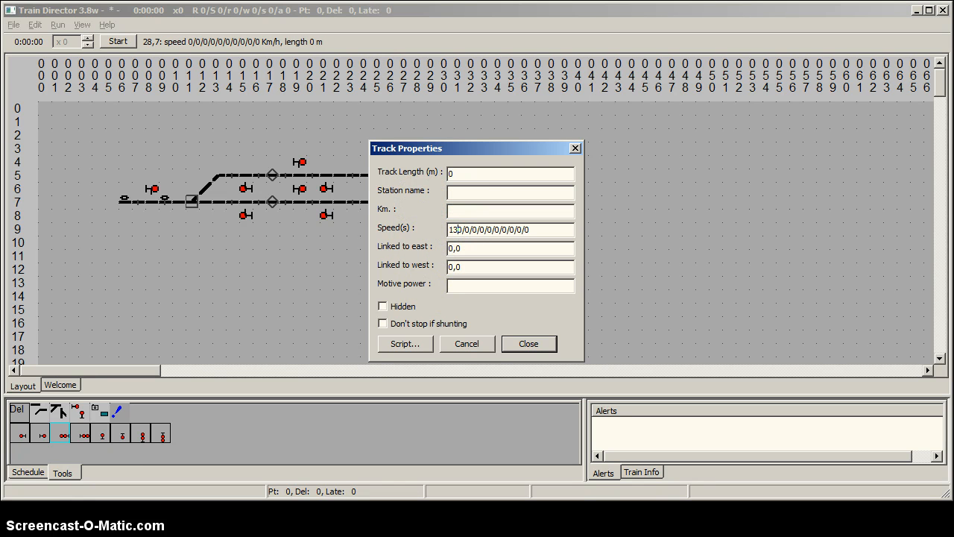
pyautogui.press('Right')
pyautogui.write('100/8')
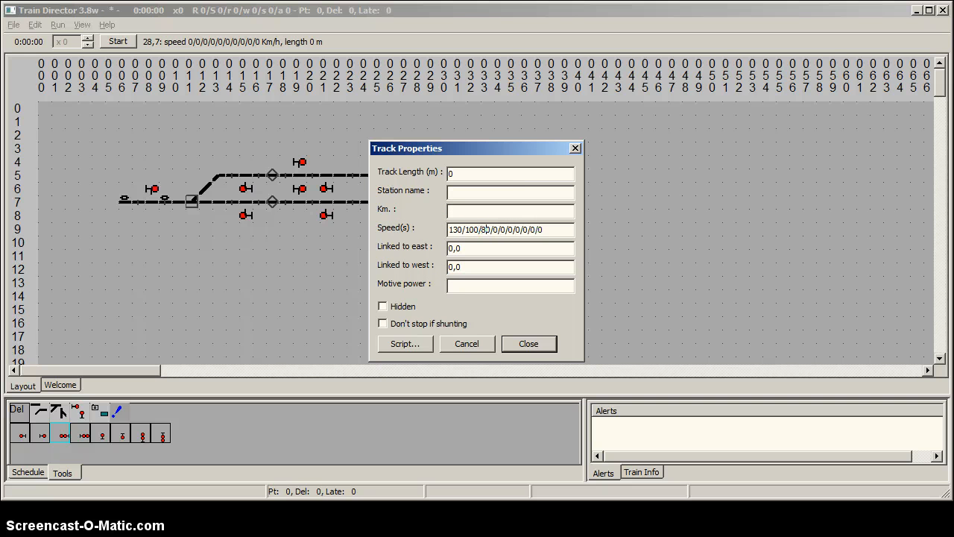
pyautogui.press('Return')
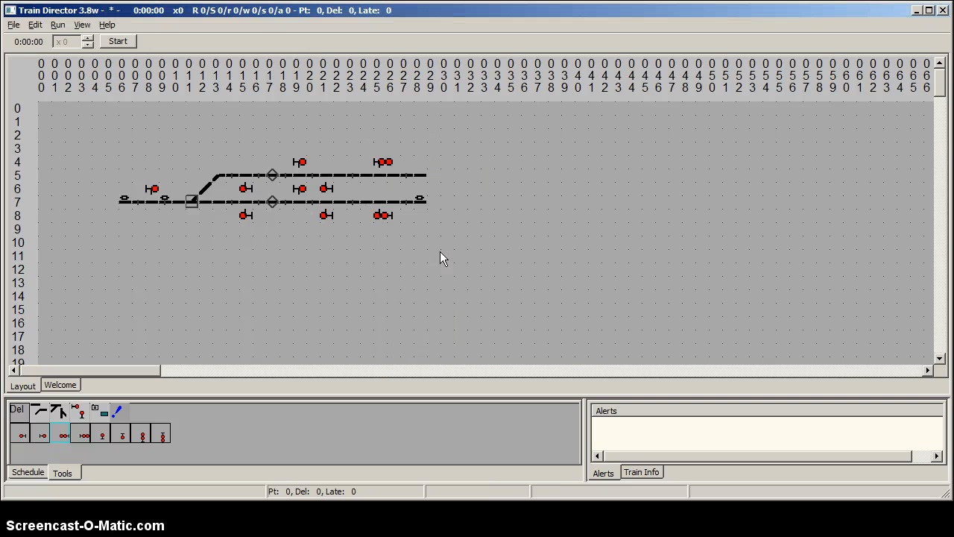
# Set the speeds of the upper track's cell at 20,5 to 130/100/80.
pyautogui.click(358, 208)
pyautogui.click(314, 177)
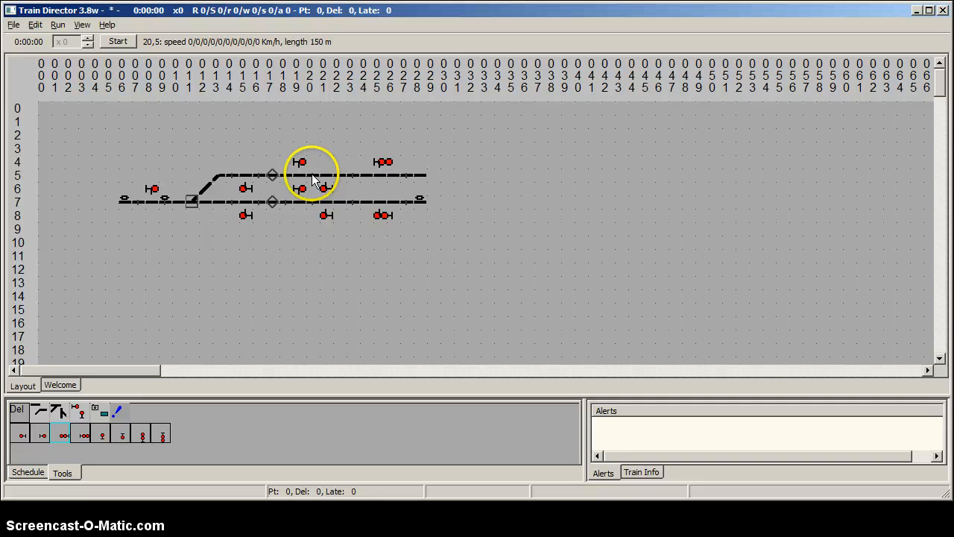
pyautogui.click(470, 226)
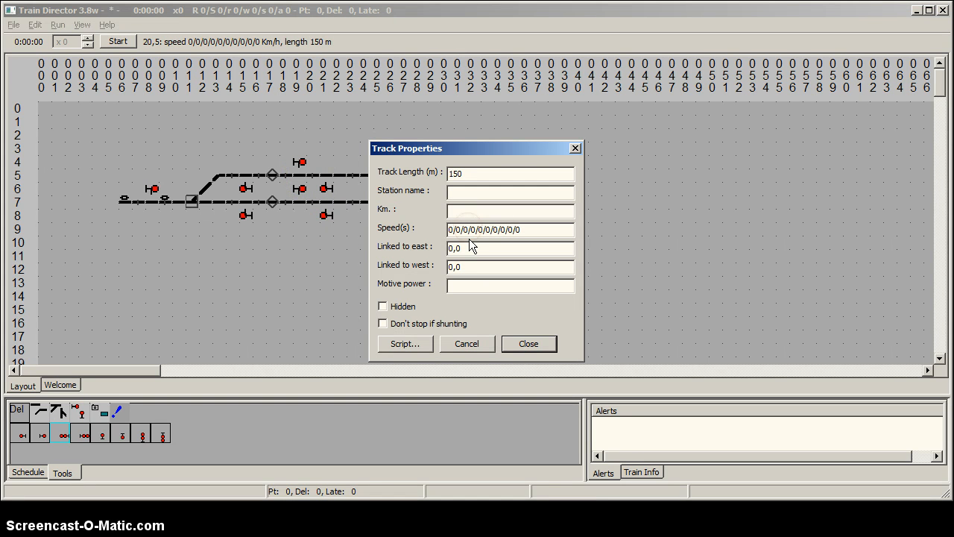
pyautogui.write('130/')
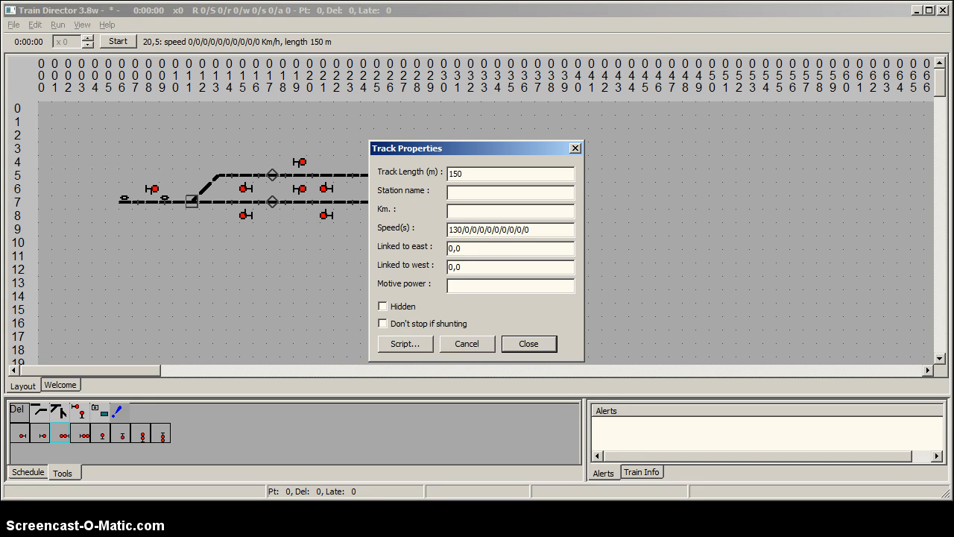
pyautogui.write('100/8')
pyautogui.press('Return')
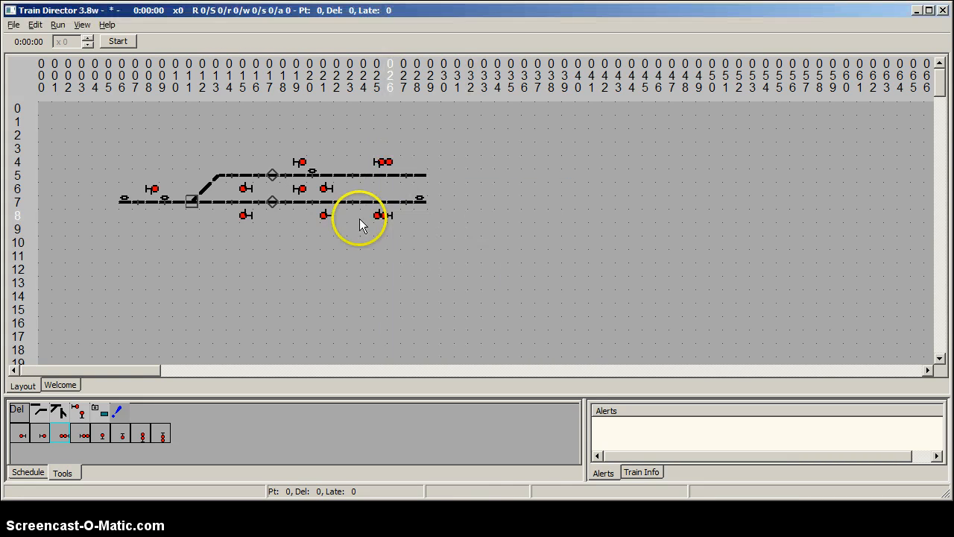
# Set the first speed value of the lower track's cell at 20,7 to 60.
pyautogui.rightClick(312, 202)
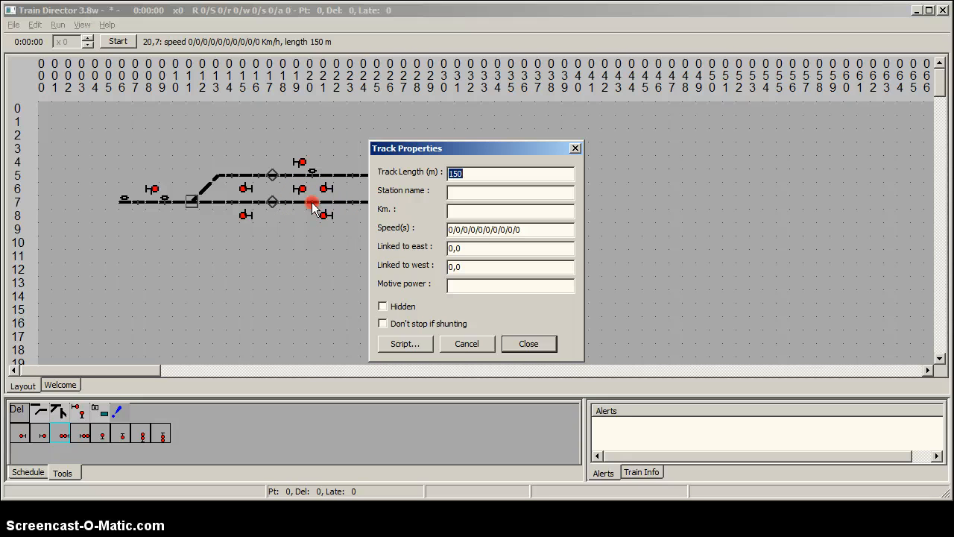
pyautogui.click(498, 228)
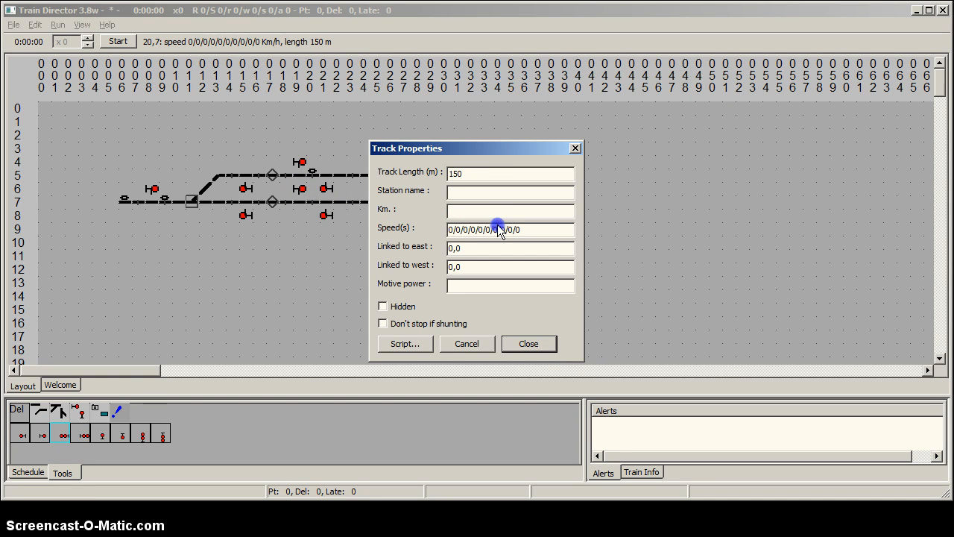
pyautogui.write('6')
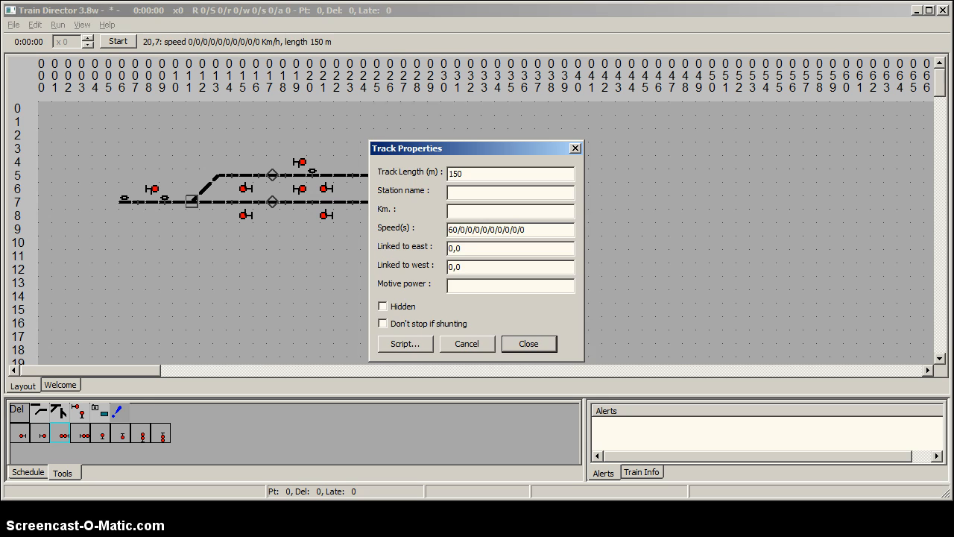
pyautogui.press('Return')
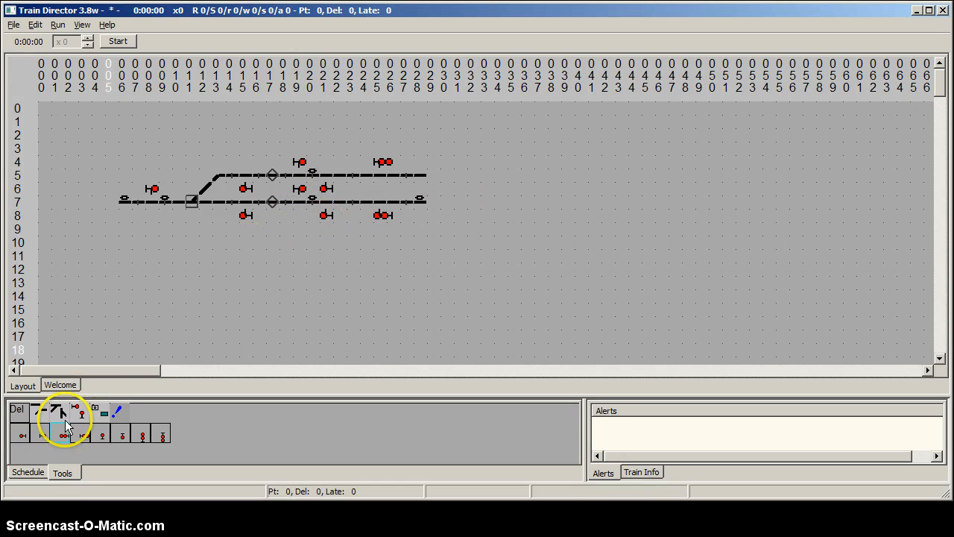
# Place a large text label at 2,7, before the single track's start, and name it A.
pyautogui.click(96, 410)
pyautogui.click(16, 433)
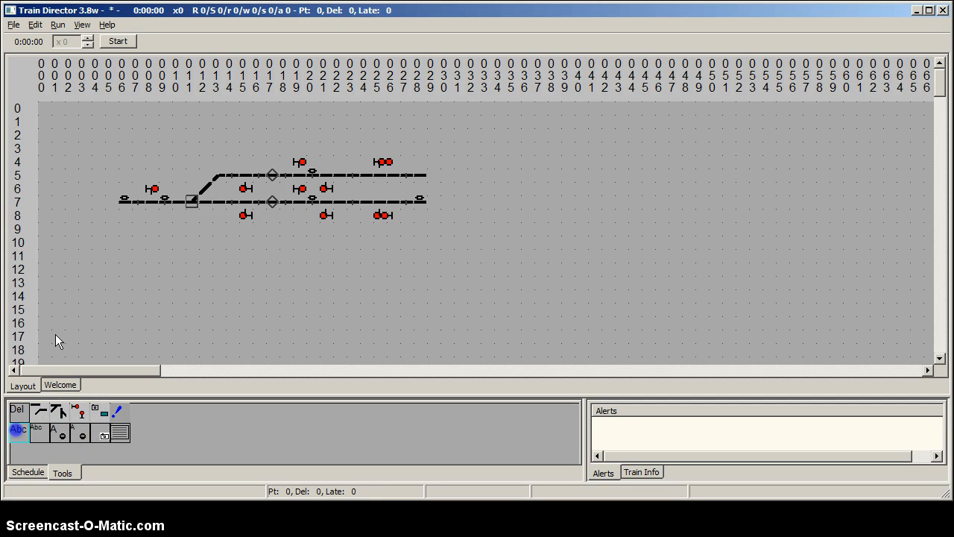
pyautogui.click(72, 201)
pyautogui.rightClick(72, 201)
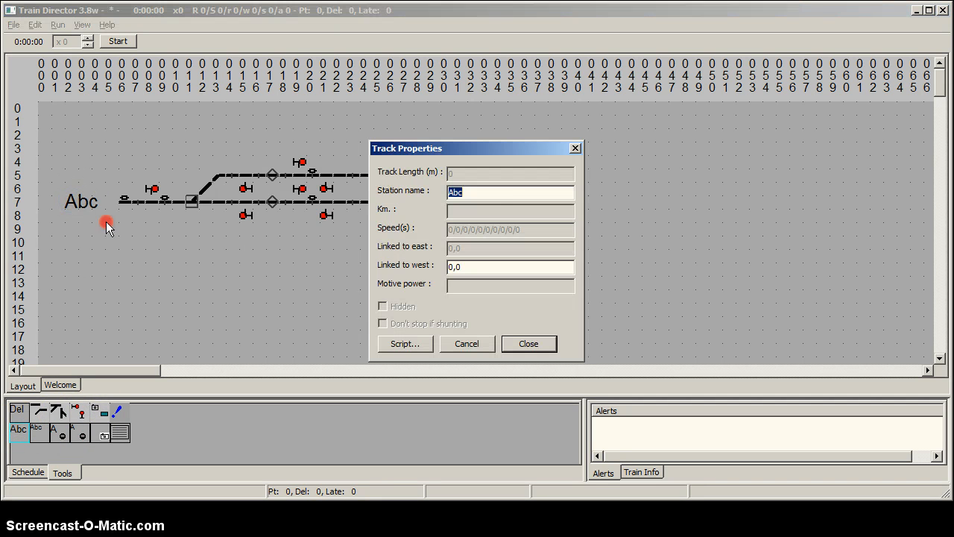
pyautogui.click(520, 345)
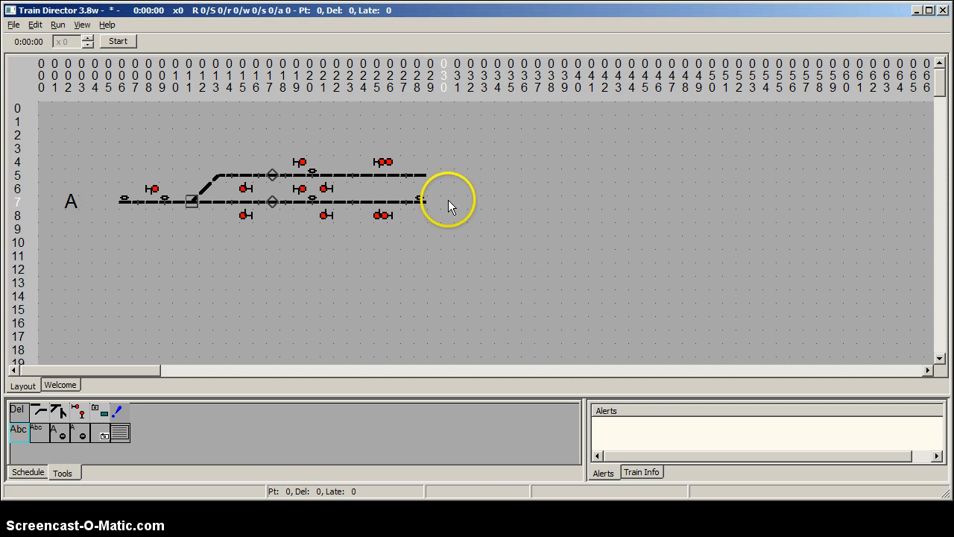
# Place large text labels beyond the parallel tracks' ends, named B at 31,5 and C at 31,7.
pyautogui.click(459, 179)
pyautogui.rightClick(460, 180)
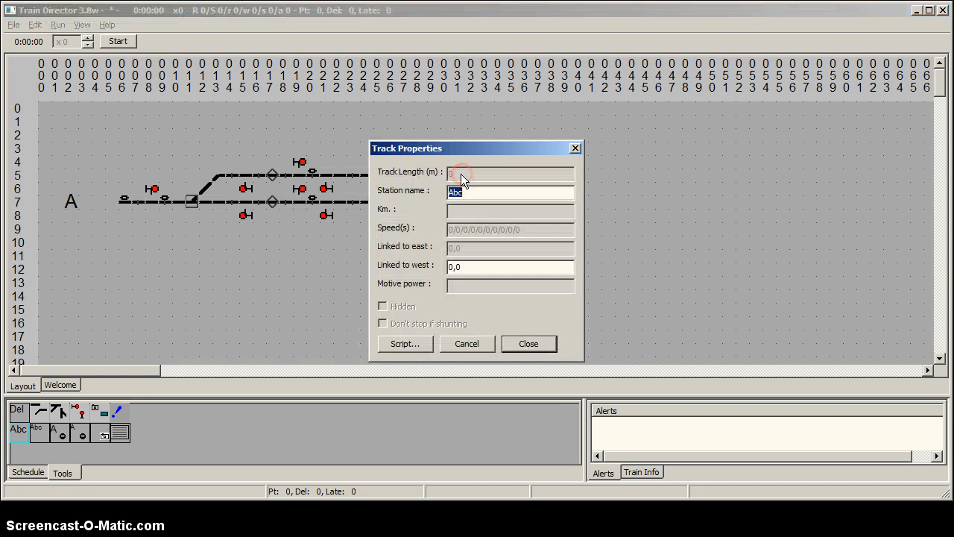
pyautogui.click(529, 344)
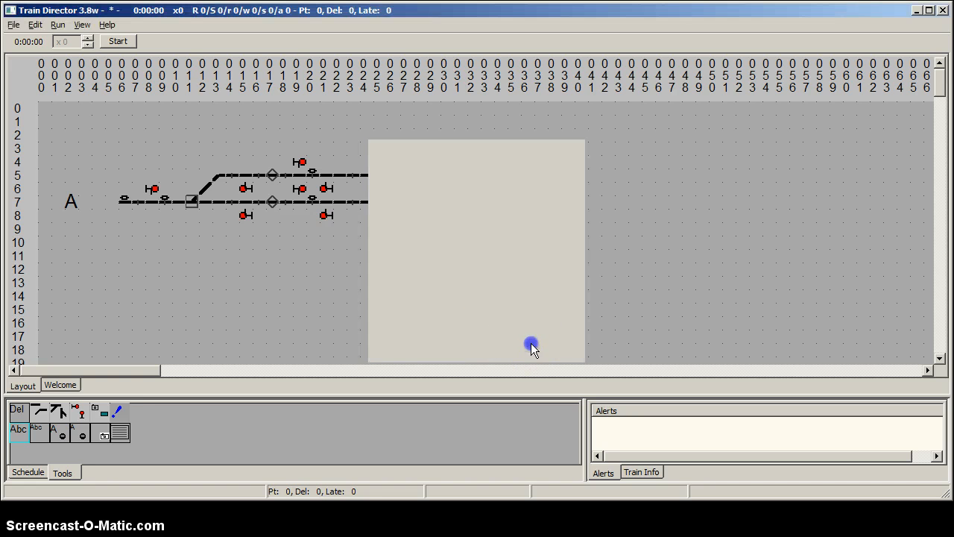
pyautogui.click(460, 209)
pyautogui.rightClick(458, 208)
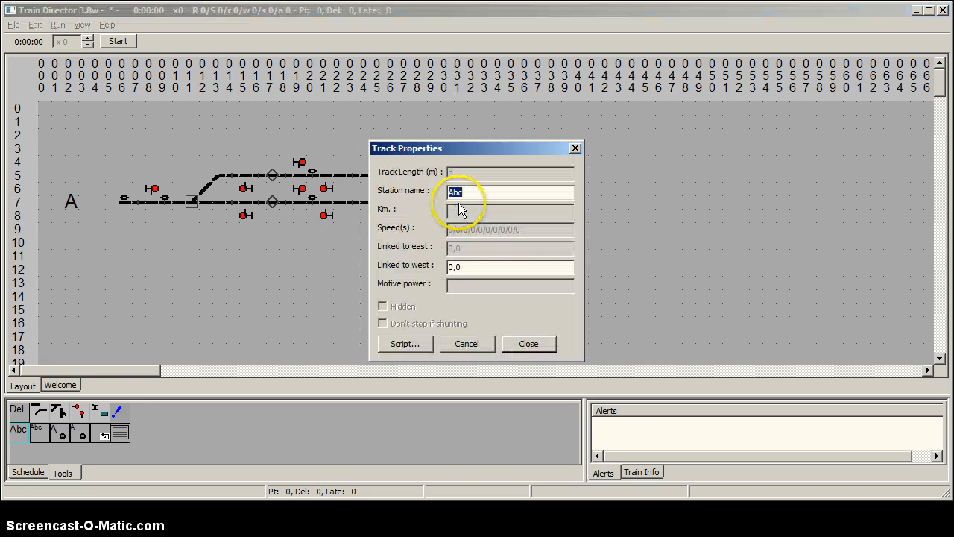
pyautogui.write('C')
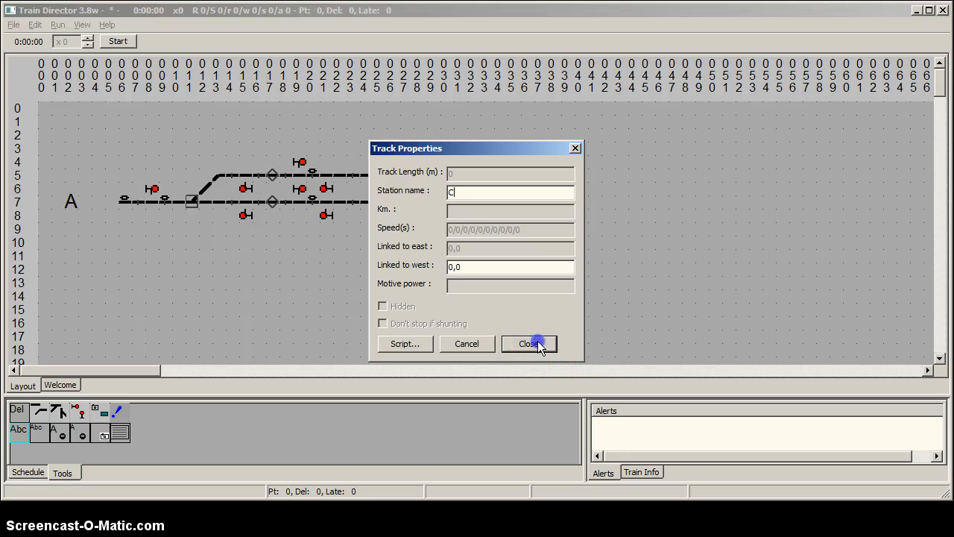
pyautogui.click(535, 345)
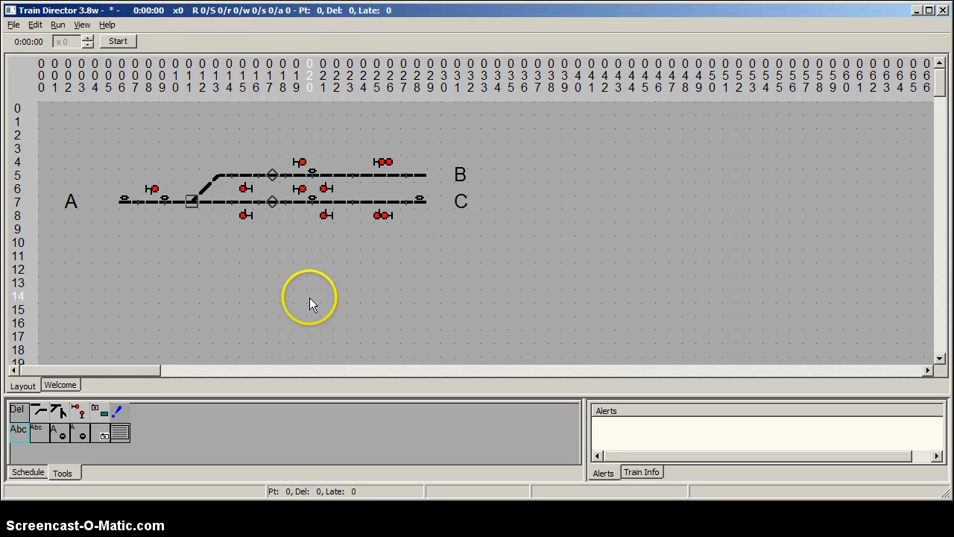
# Link entry/exit point A to the single track's end cell at 6,7.
pyautogui.click(117, 411)
pyautogui.click(16, 439)
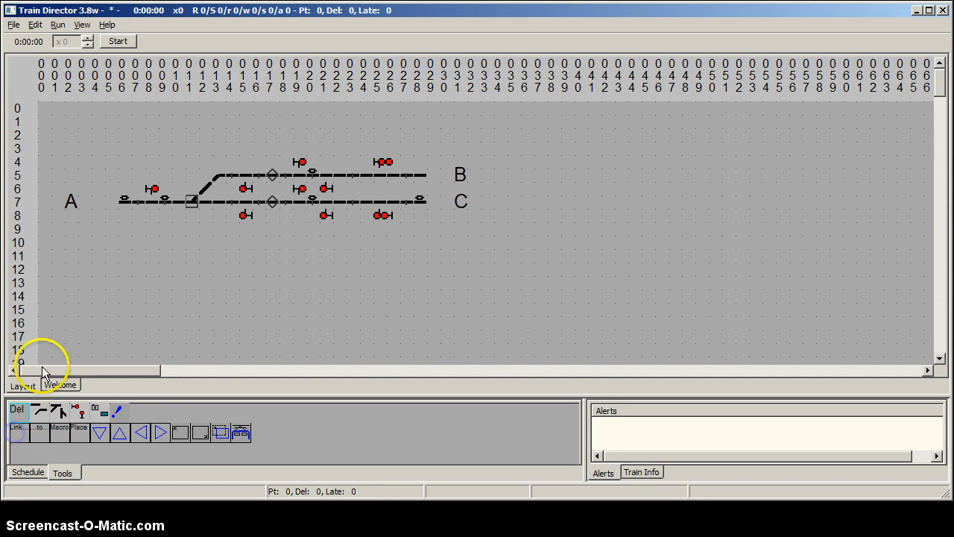
pyautogui.click(71, 202)
pyautogui.click(121, 201)
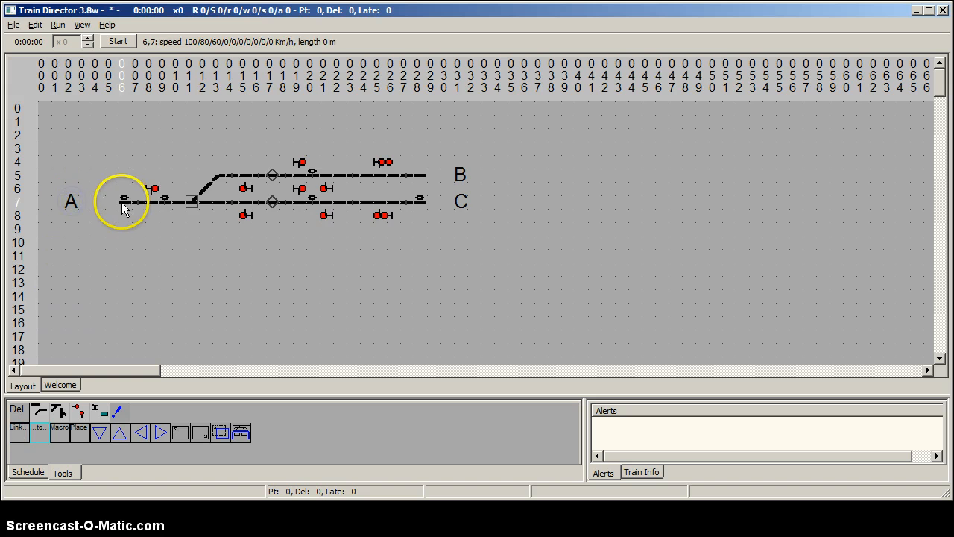
pyautogui.click(114, 349)
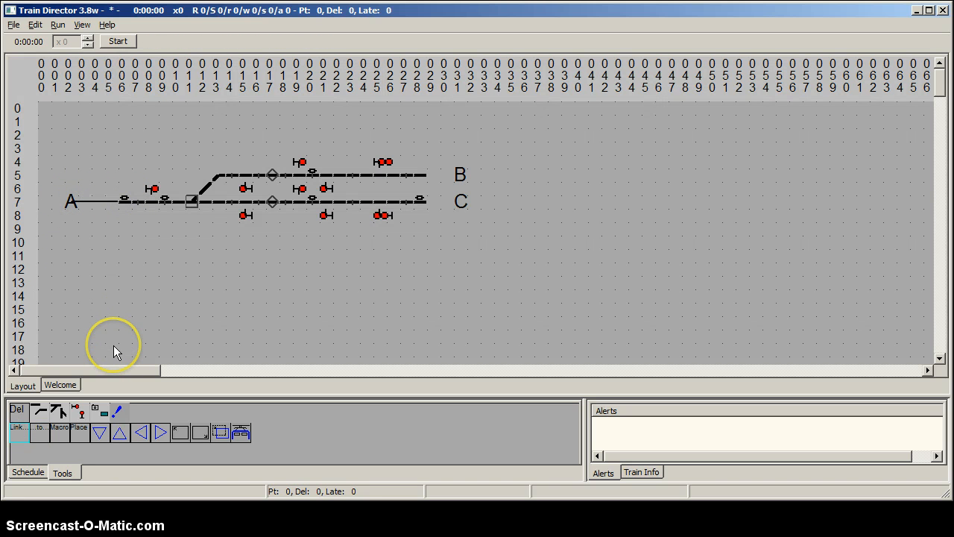
# Link entry/exit point B to the track end at 28,5 and point C to the track end at 28,7.
pyautogui.click(458, 173)
pyautogui.click(418, 175)
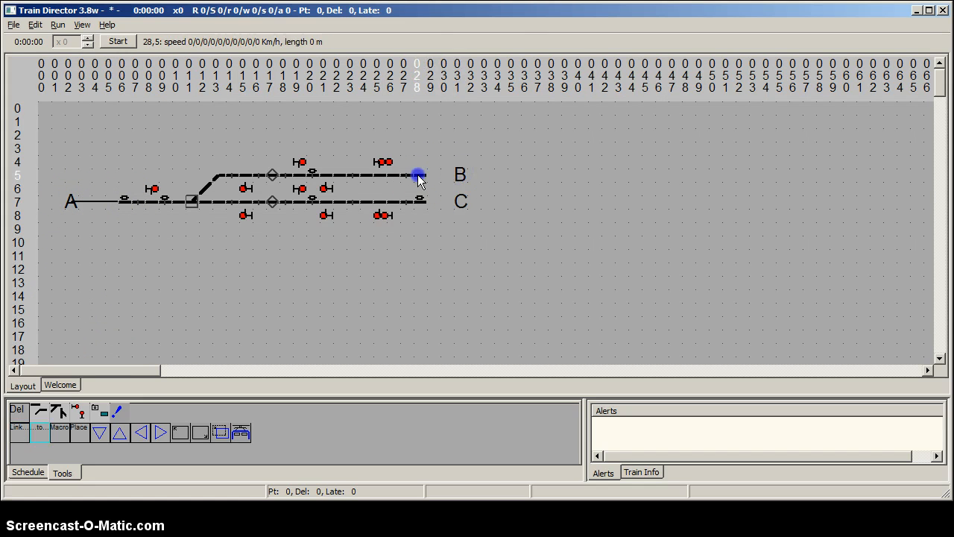
pyautogui.click(462, 212)
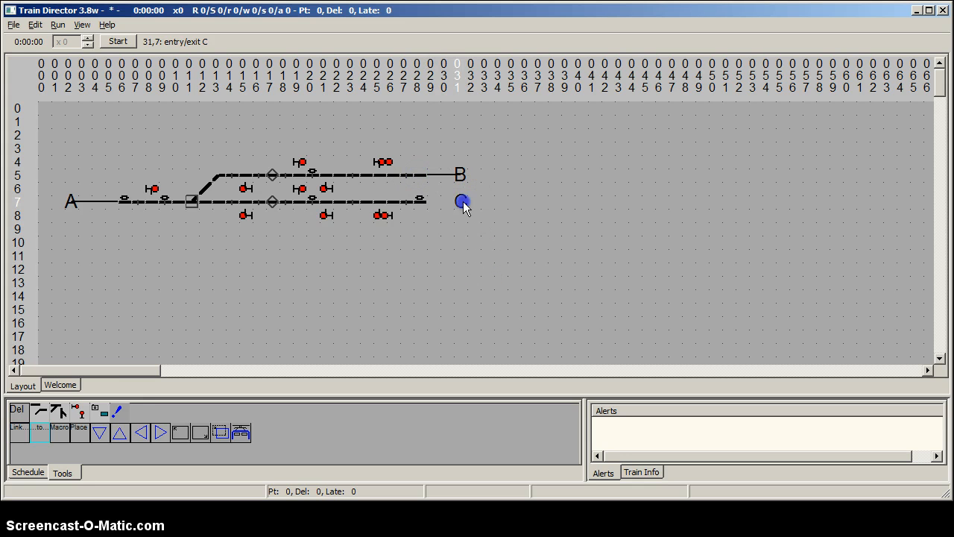
pyautogui.click(421, 199)
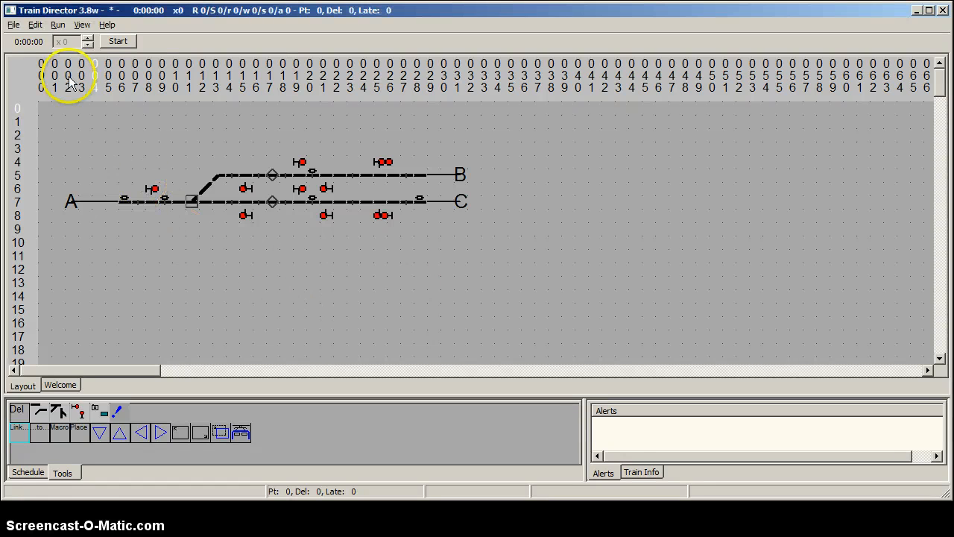
# Leave edit mode and try clearing the signal at 8,6 before and after throwing the switch at 11,7.
pyautogui.click(34, 24)
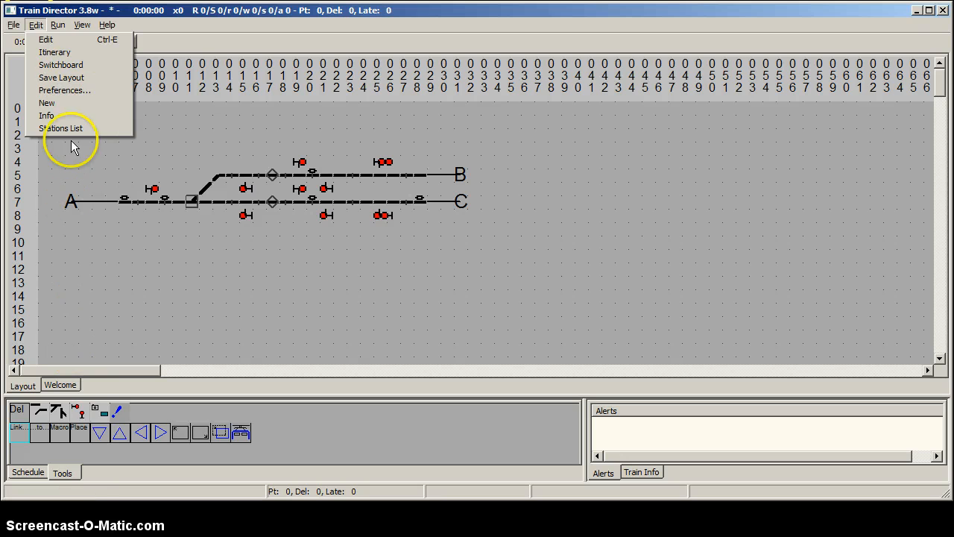
pyautogui.click(71, 41)
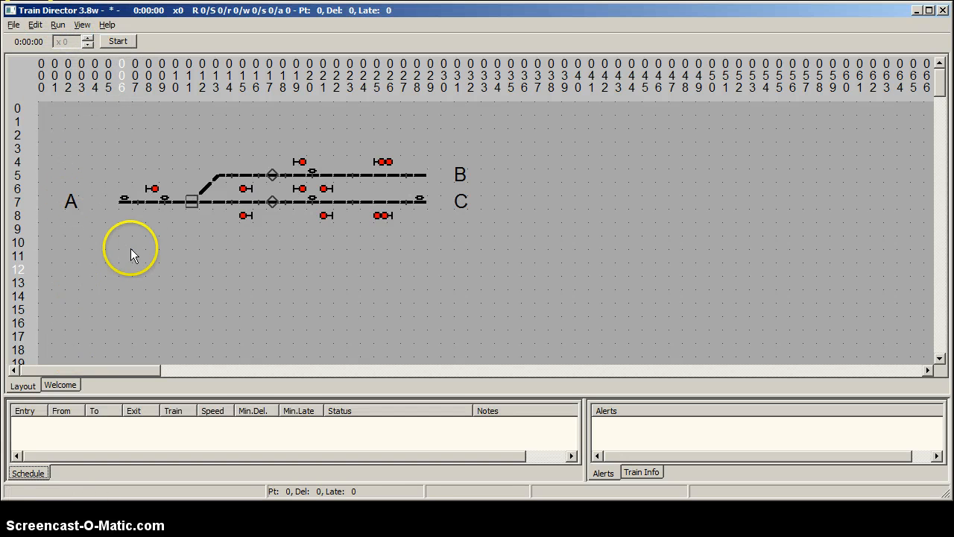
pyautogui.click(152, 189)
pyautogui.click(187, 202)
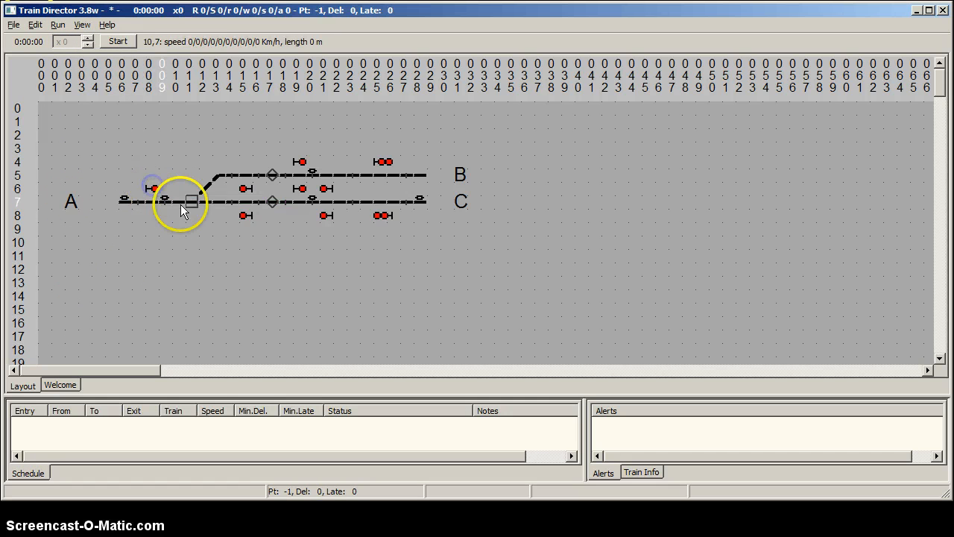
pyautogui.click(152, 189)
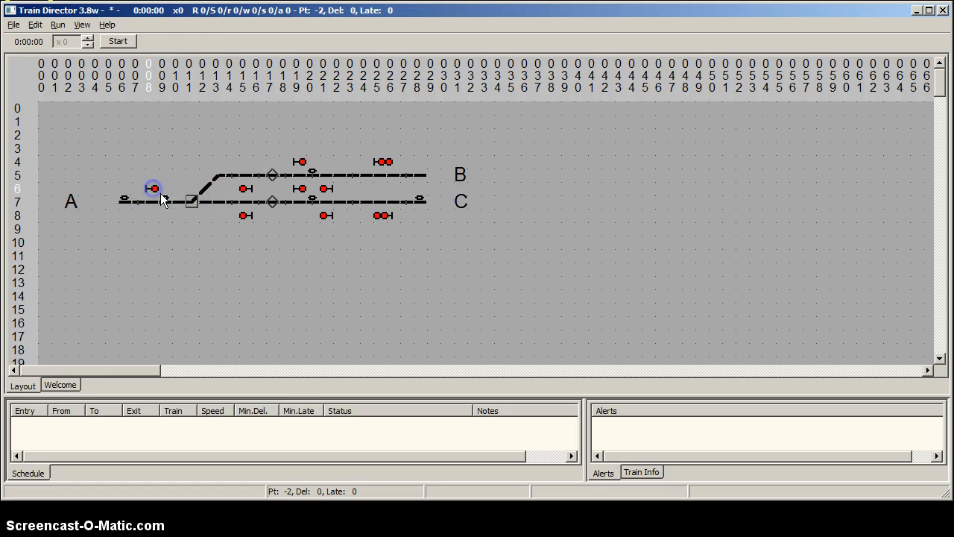
# Test the westbound signals, including those at 15,6, 21,8 and 25,8, by trying to clear each one and returning it to red.
pyautogui.click(243, 189)
pyautogui.click(242, 190)
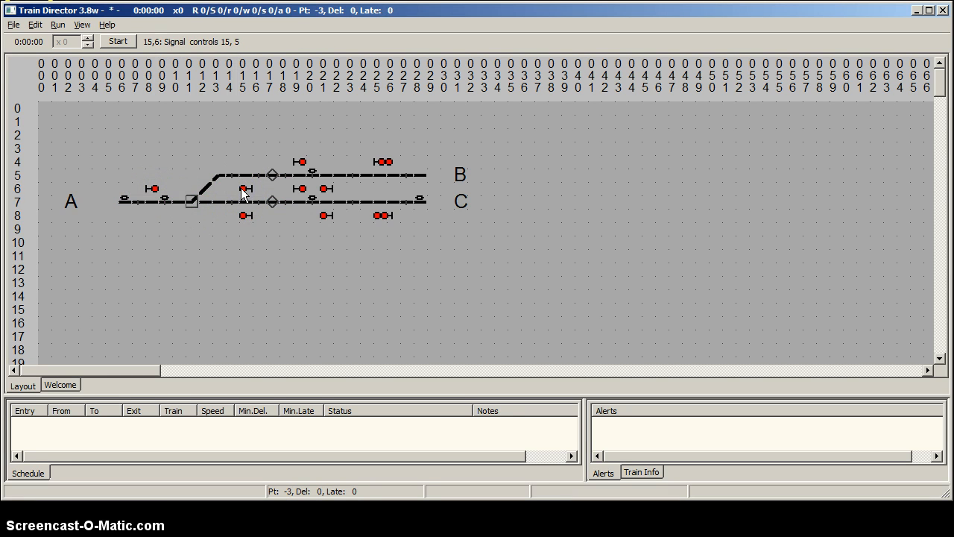
pyautogui.click(325, 217)
pyautogui.click(324, 217)
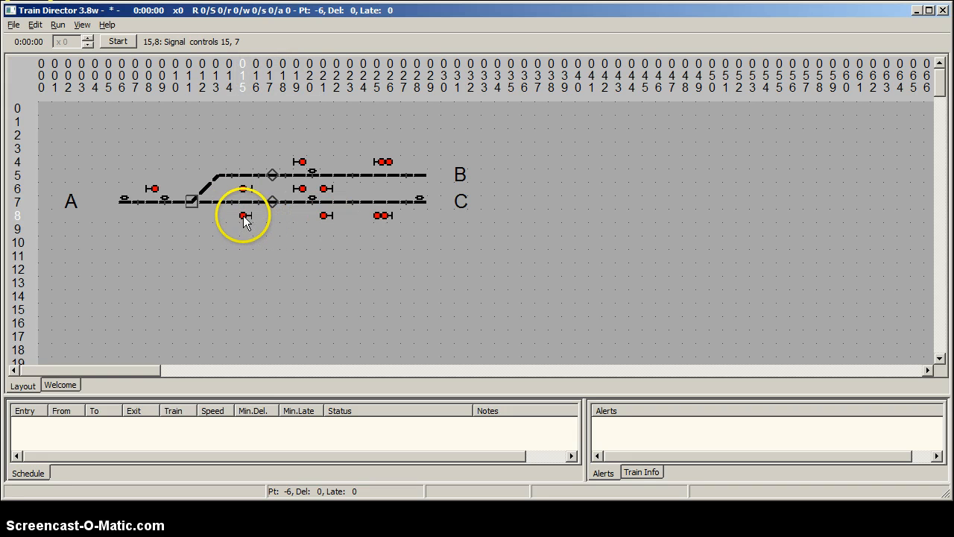
pyautogui.click(379, 217)
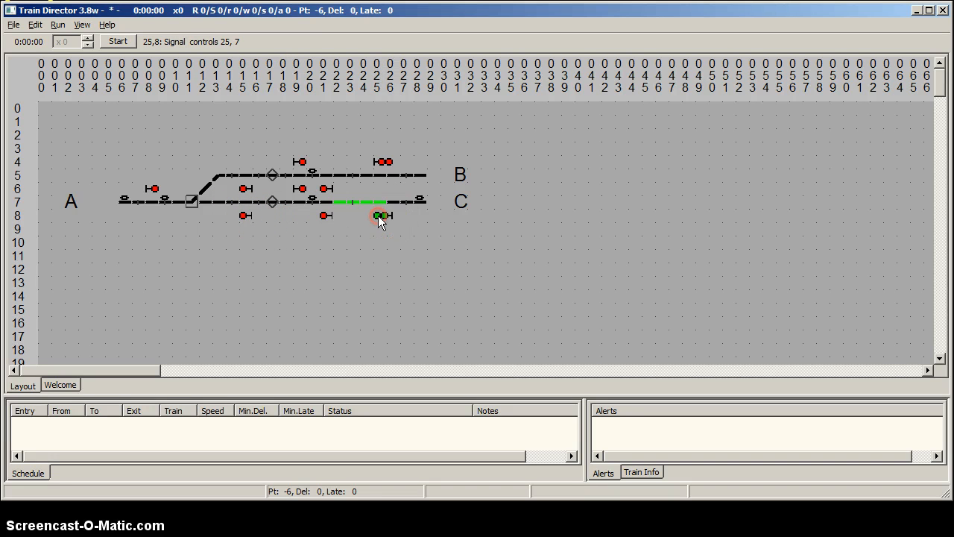
pyautogui.click(379, 216)
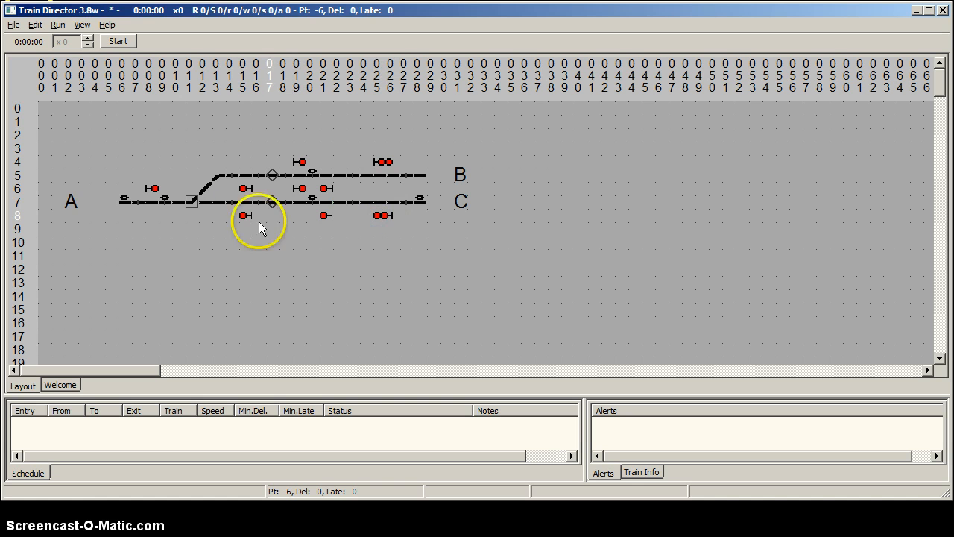
# Save the layout as 102 Basic Layout Creation in the traindir3 Tutorials folder, using the Traindir Layout (*.trk) type.
pyautogui.click(35, 25)
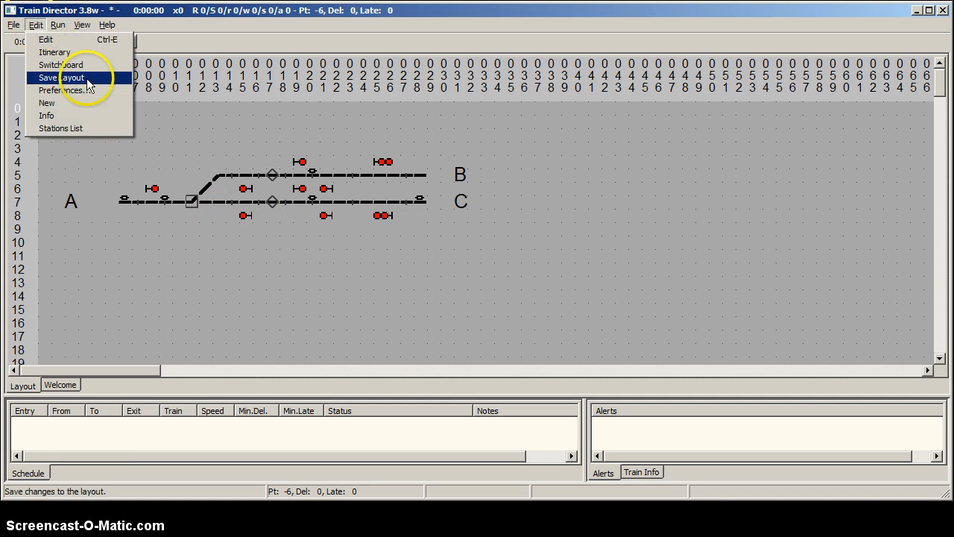
pyautogui.click(105, 79)
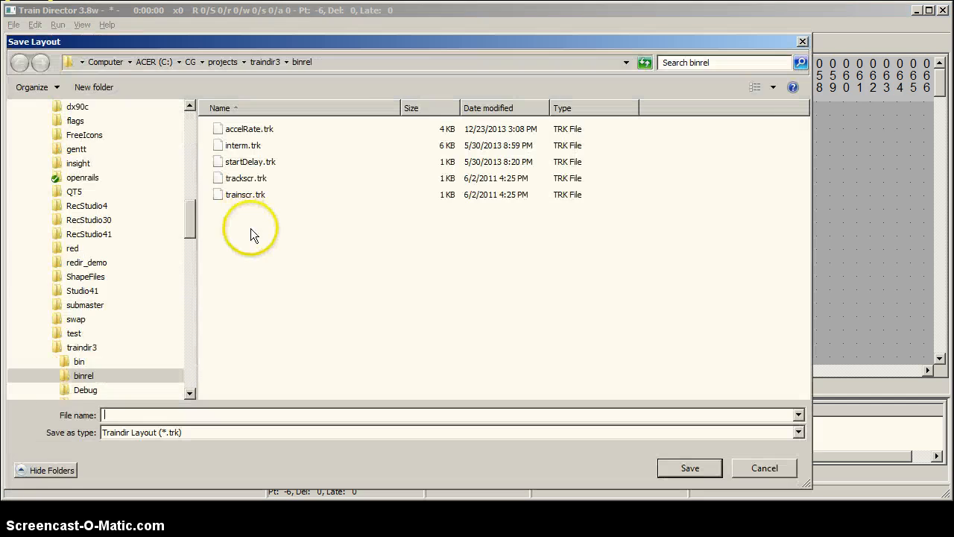
pyautogui.click(264, 62)
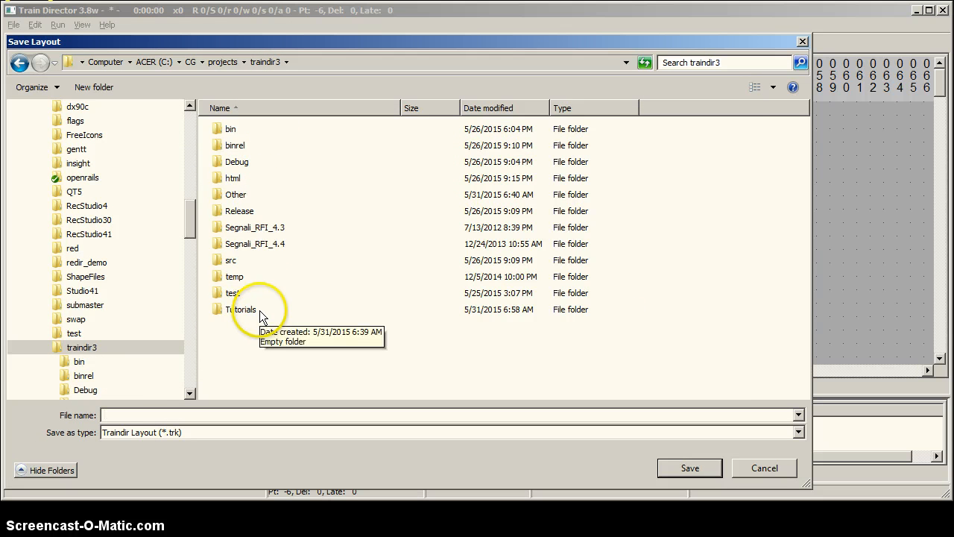
pyautogui.doubleClick(259, 310)
pyautogui.click(264, 415)
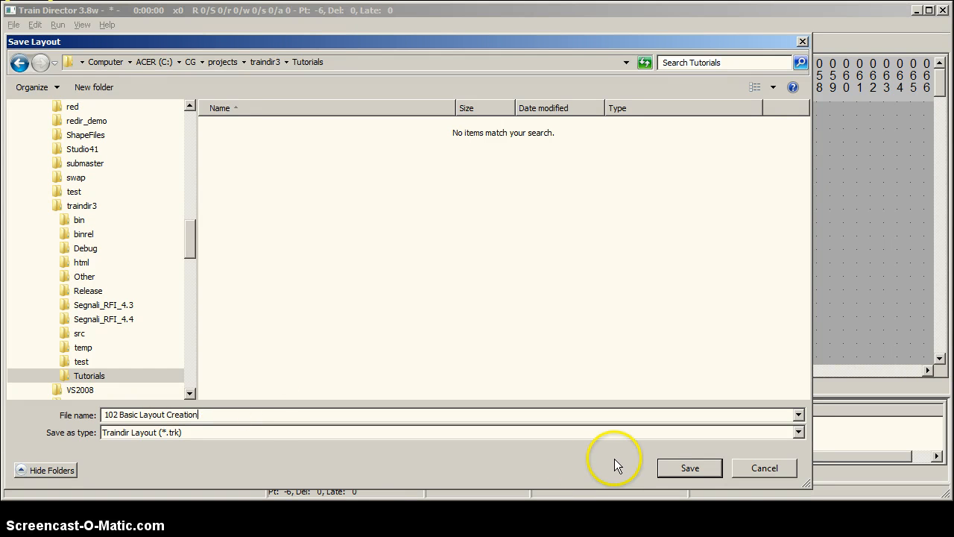
pyautogui.click(697, 470)
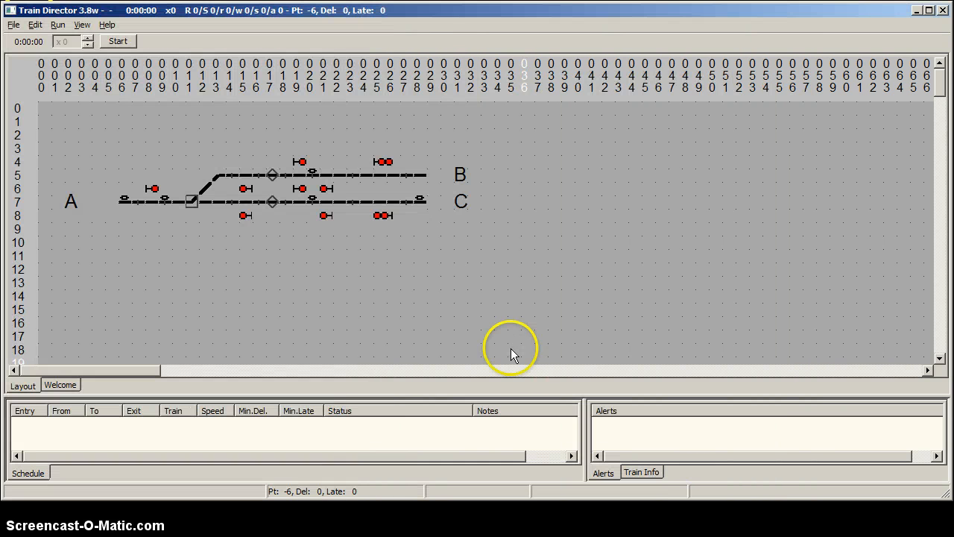
# Close and restart the program, then reopen 102 Basic Layout Creation.trk from the Tutorials folder by filtering for Traindir Layout (*.trk) files.
pyautogui.click(944, 10)
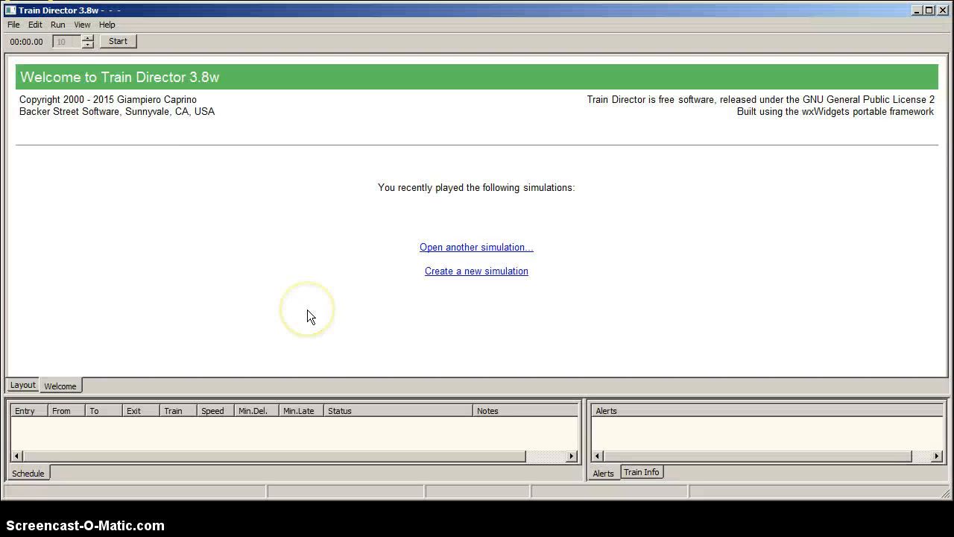
pyautogui.click(14, 24)
pyautogui.click(30, 37)
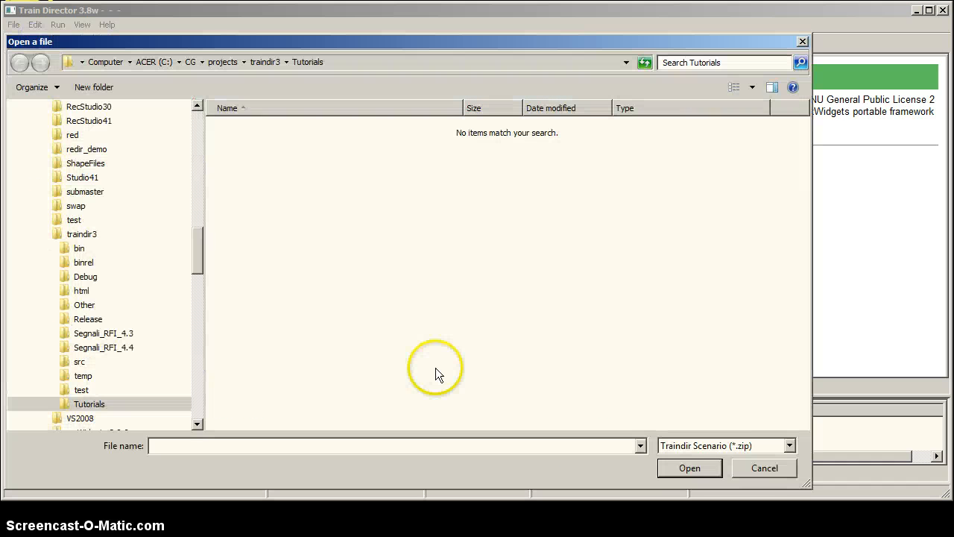
pyautogui.click(738, 445)
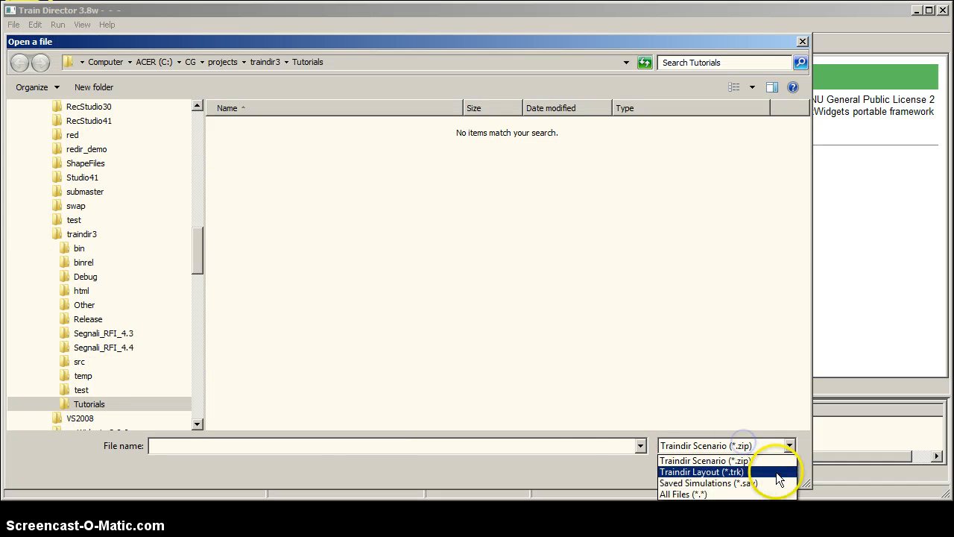
pyautogui.click(761, 471)
pyautogui.doubleClick(251, 129)
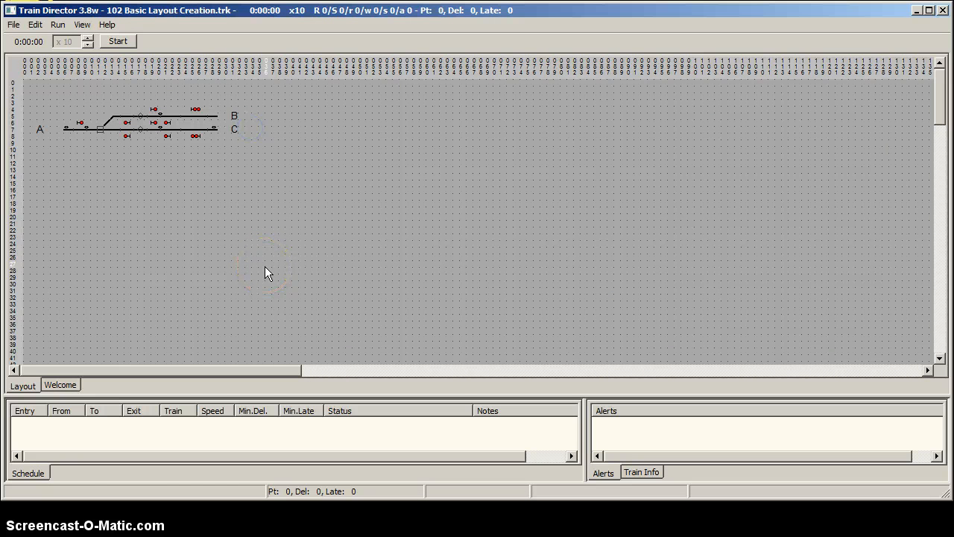
# Enlarge the reopened layout's display to check its tracks, signals, switch and entry/exit labels.
pyautogui.click(82, 25)
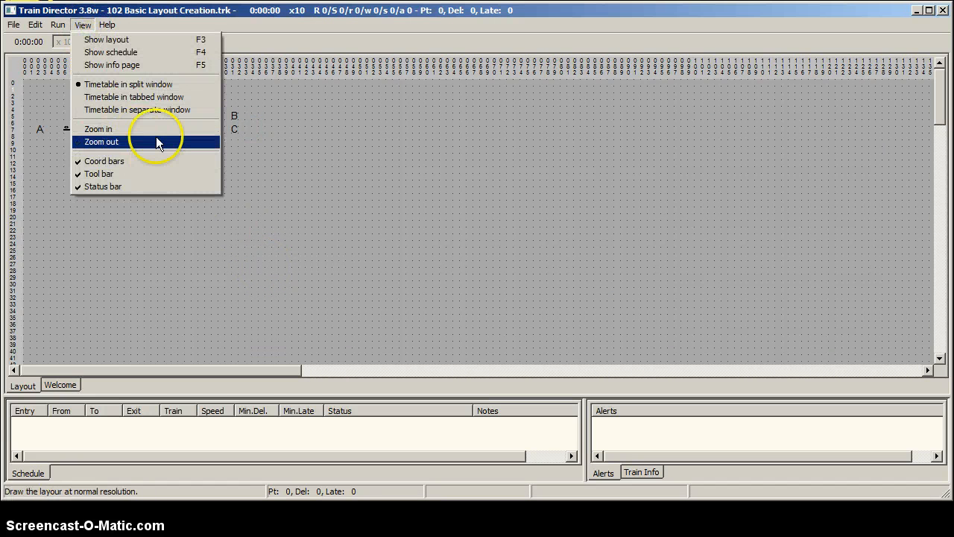
pyautogui.click(145, 140)
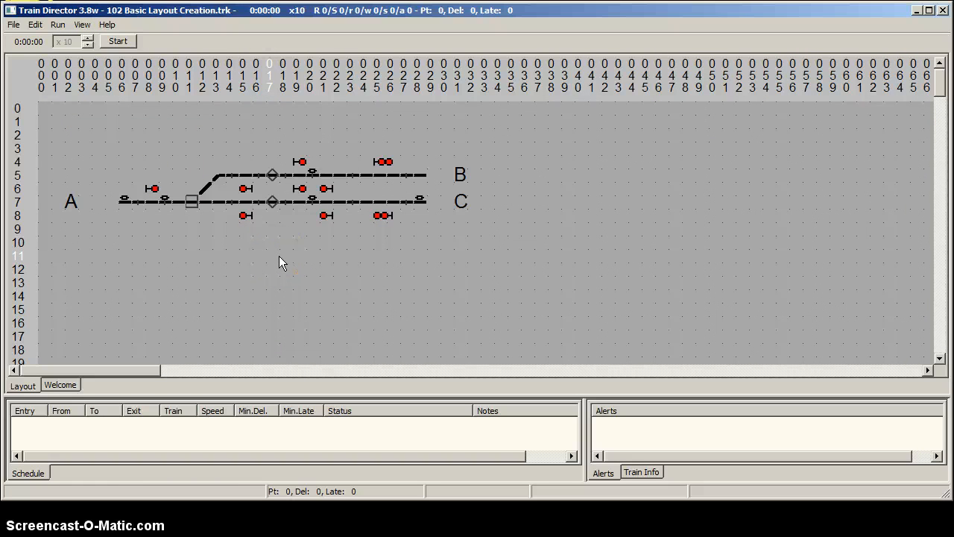
pyautogui.click(296, 441)
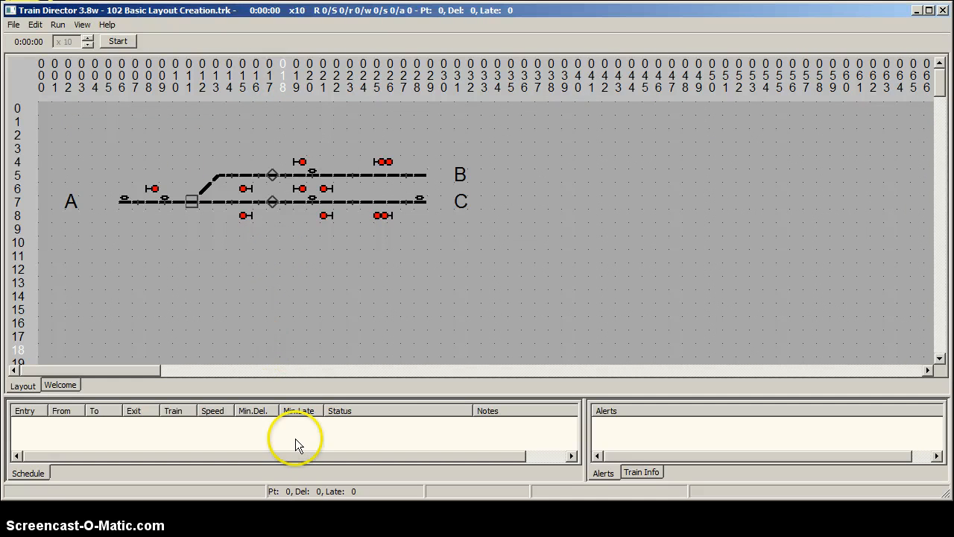